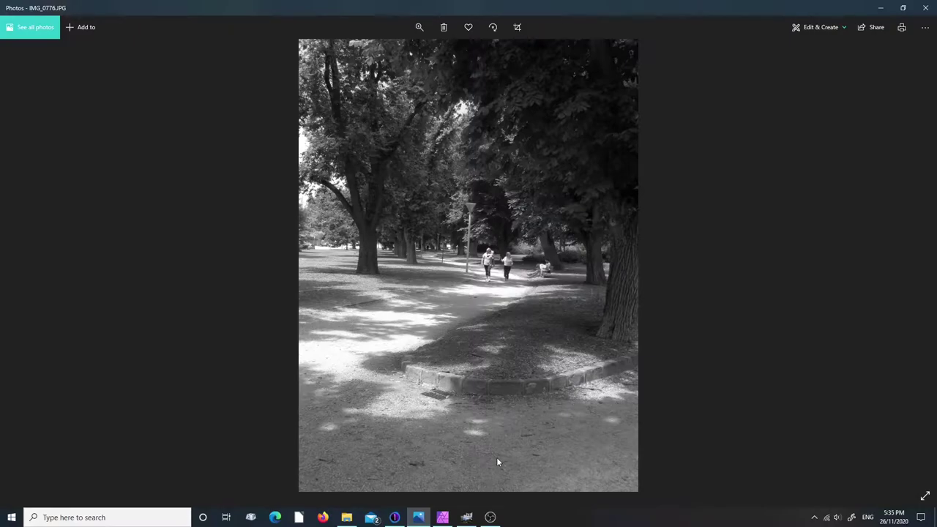
Step: Compare the colour raw file CRW_0776.DNG in Capture One with the black-and-white IMG_0776.JPG in Photos
click(394, 517)
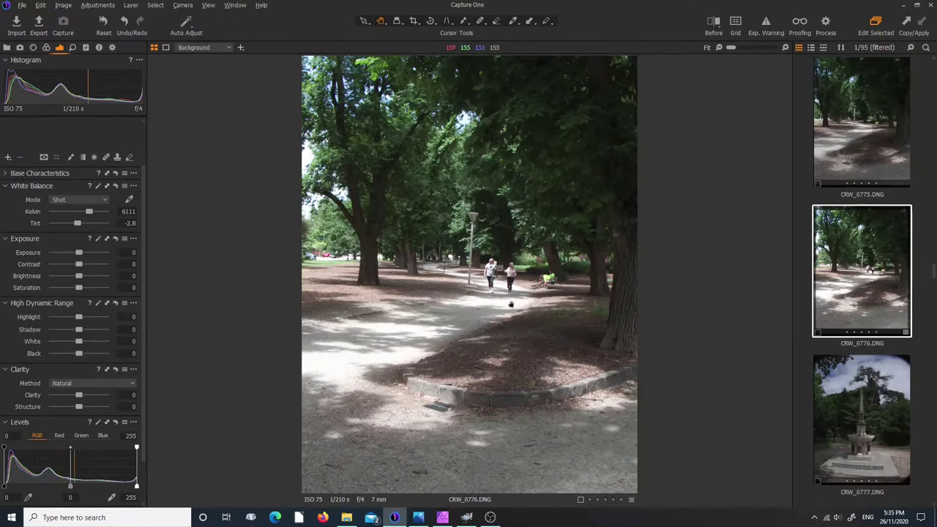
click(419, 519)
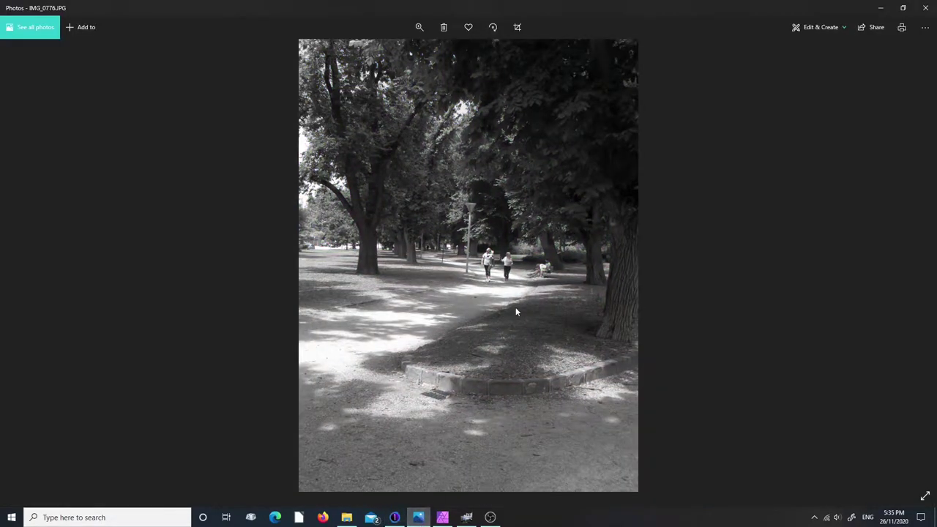
click(395, 518)
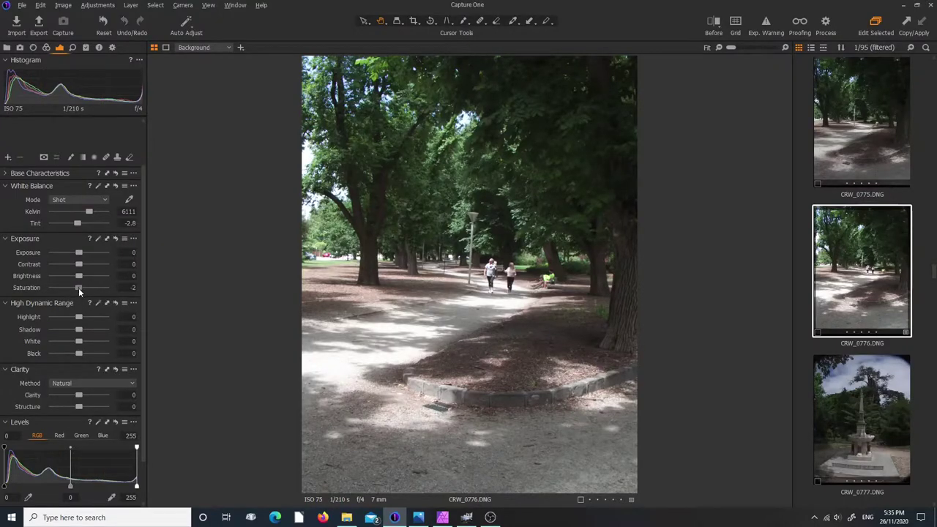
Step: Try desaturating CRW_0776.DNG with exposure saturation at -100, compare it with the JPEG in Photos, and reset the saturation
drag(79, 287, 2, 291)
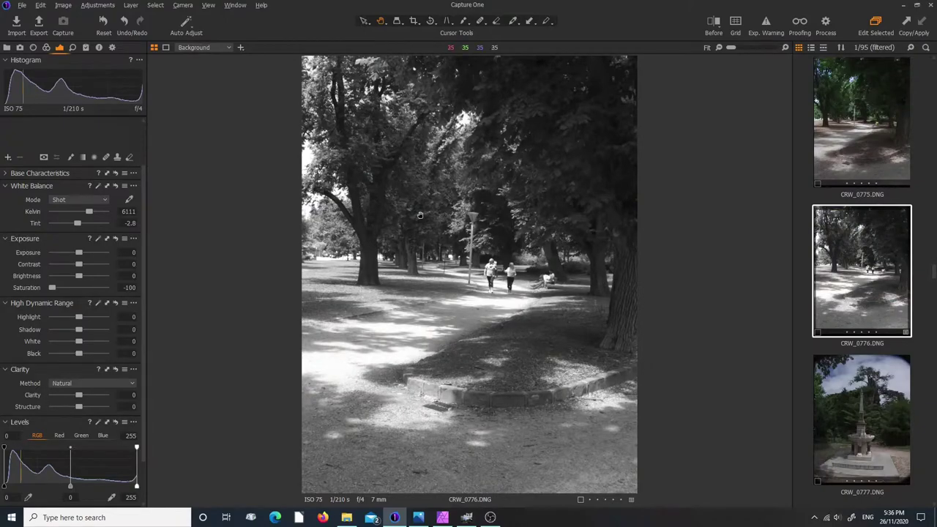
click(418, 517)
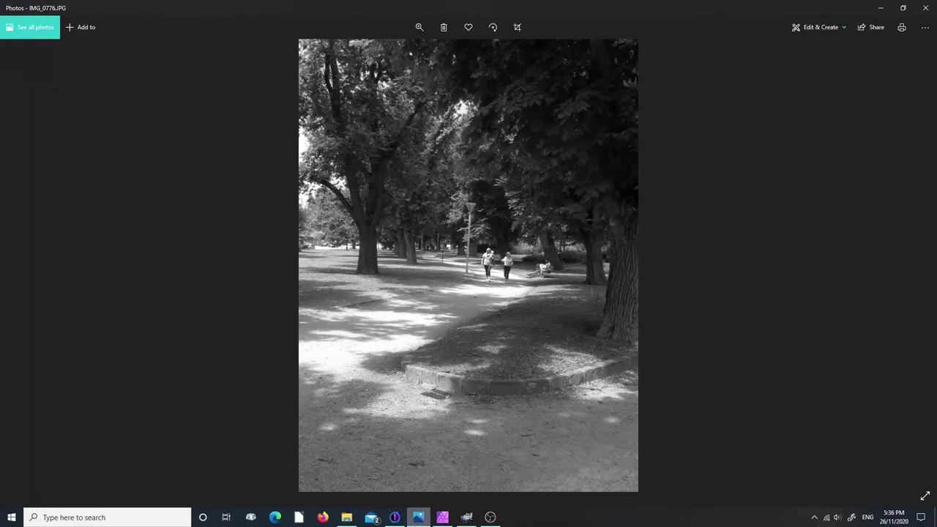
click(395, 520)
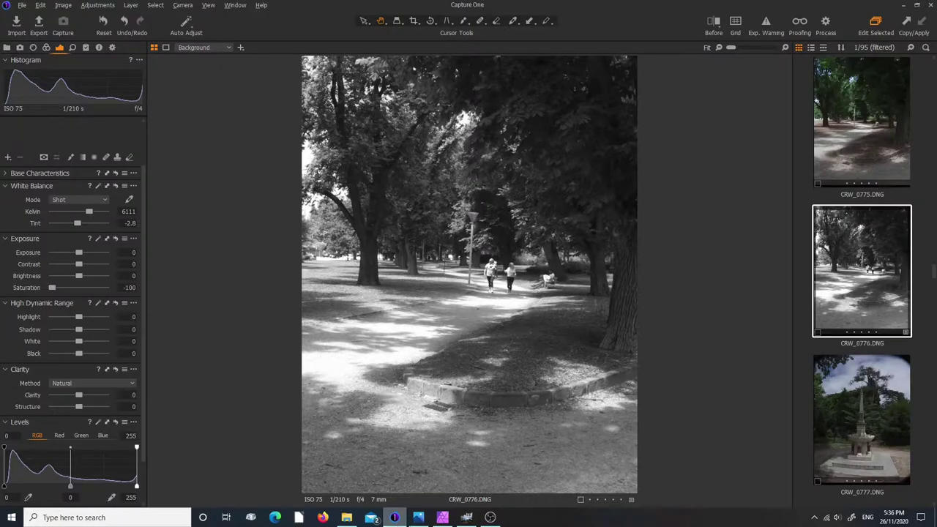
click(418, 518)
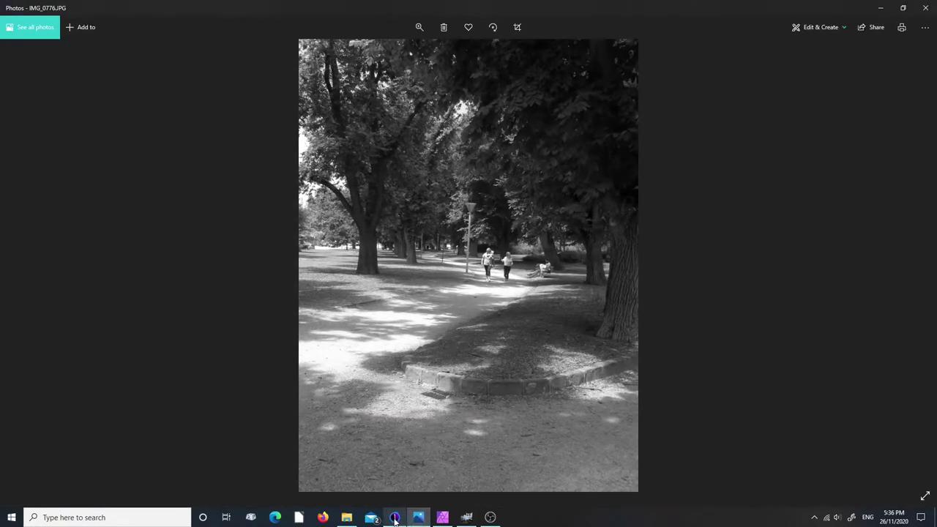
click(395, 519)
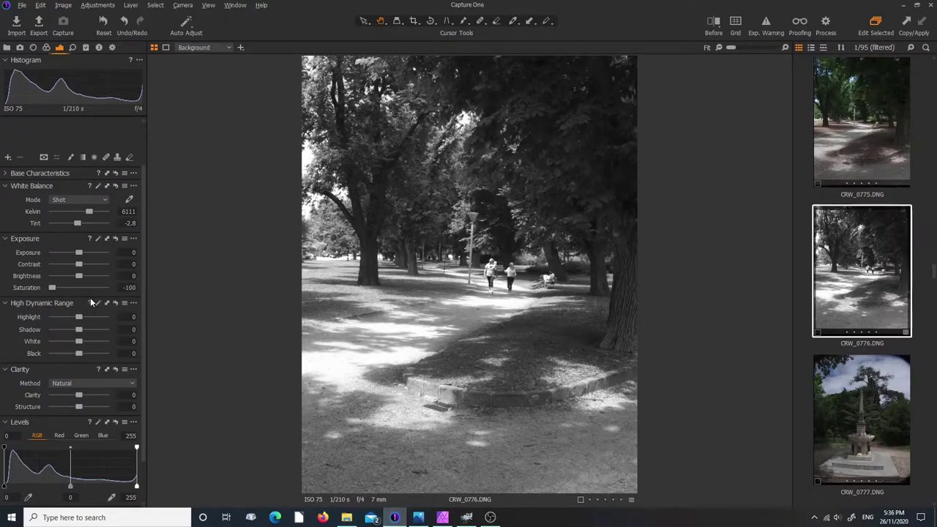
double_click(52, 288)
Step: Enable the Black & White conversion for CRW_0776.DNG and compare it with the JPEG in Photos
click(46, 47)
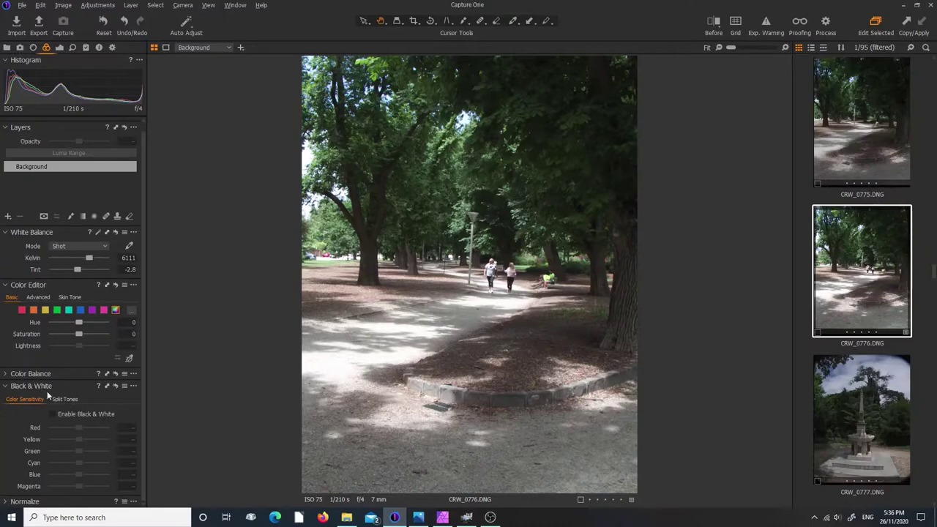
click(53, 413)
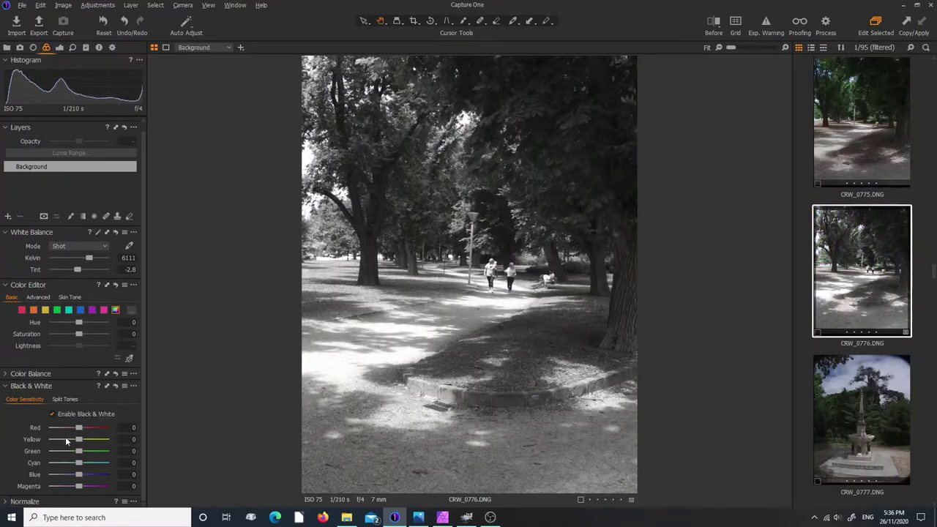
click(418, 517)
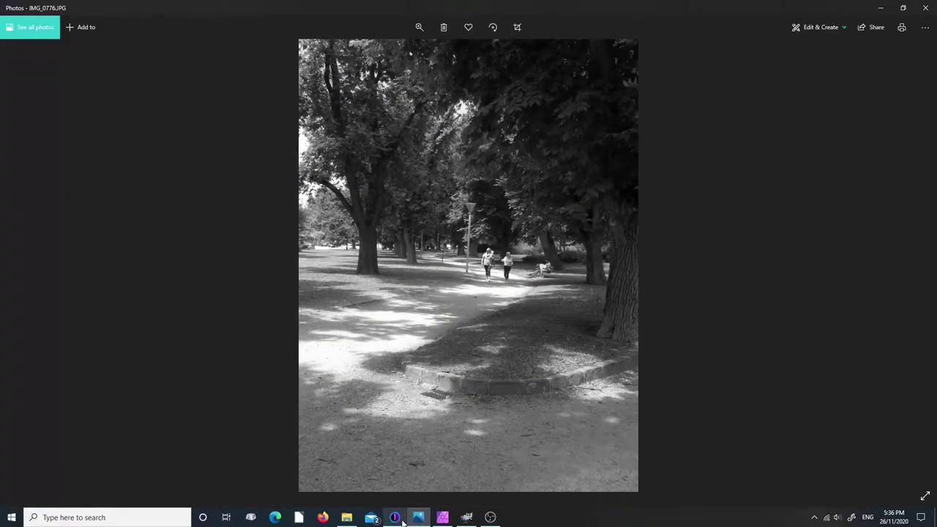
click(396, 520)
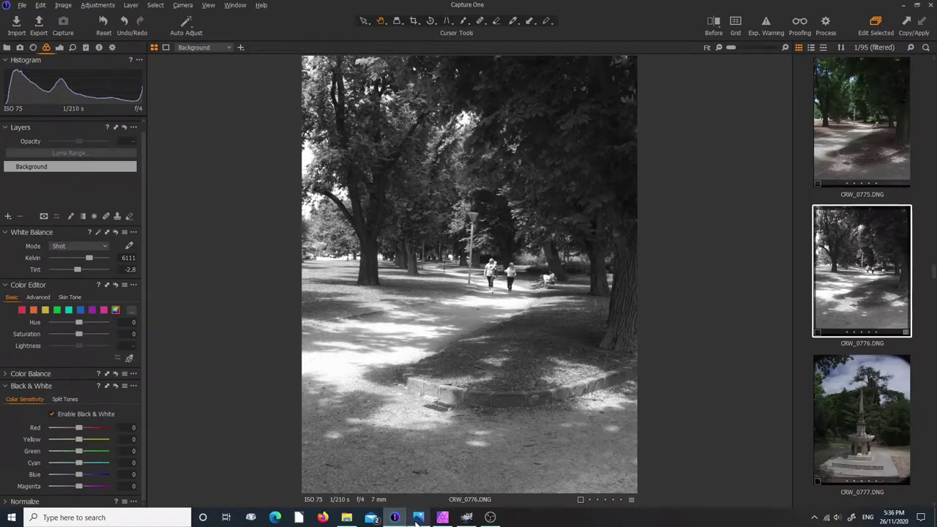
click(419, 517)
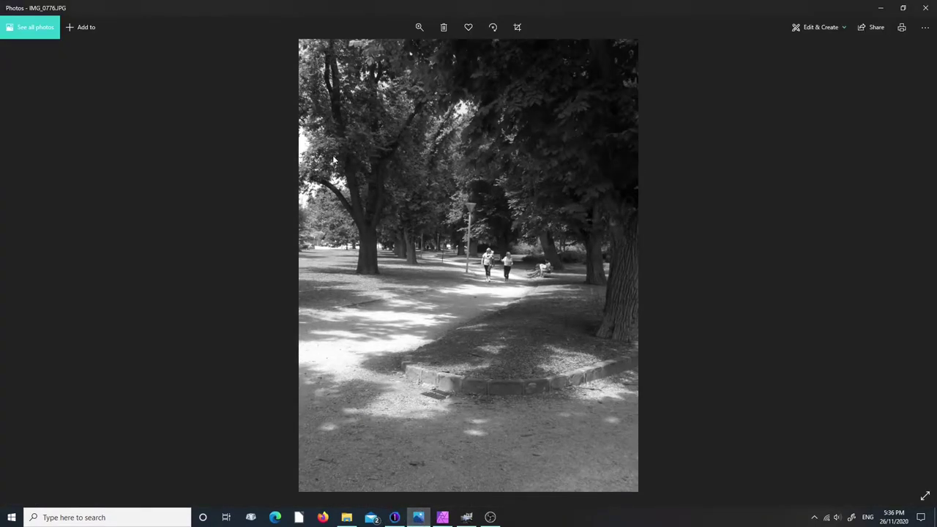
click(395, 517)
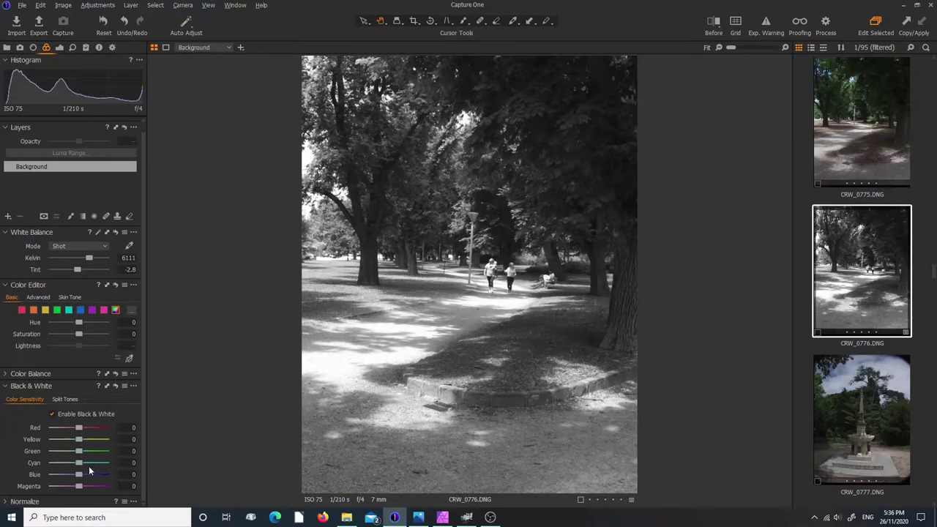
Step: Set the black-and-white green and yellow sensitivities to 100 and compare the foliage with the JPEG in Photos
drag(79, 451, 143, 455)
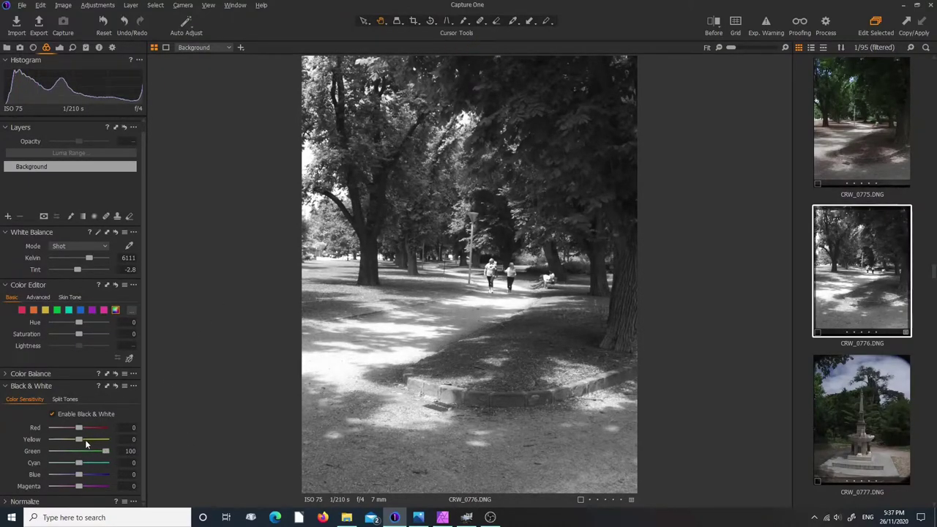
drag(79, 438, 137, 442)
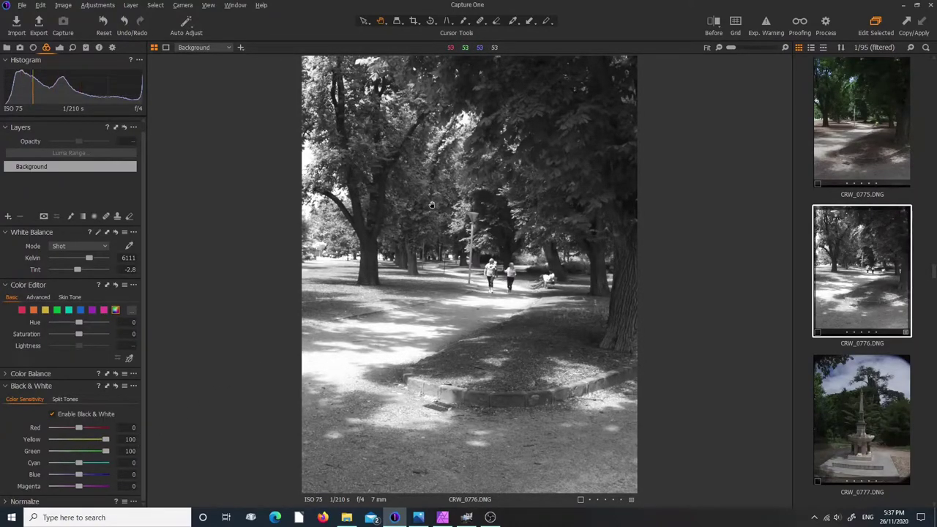
click(419, 518)
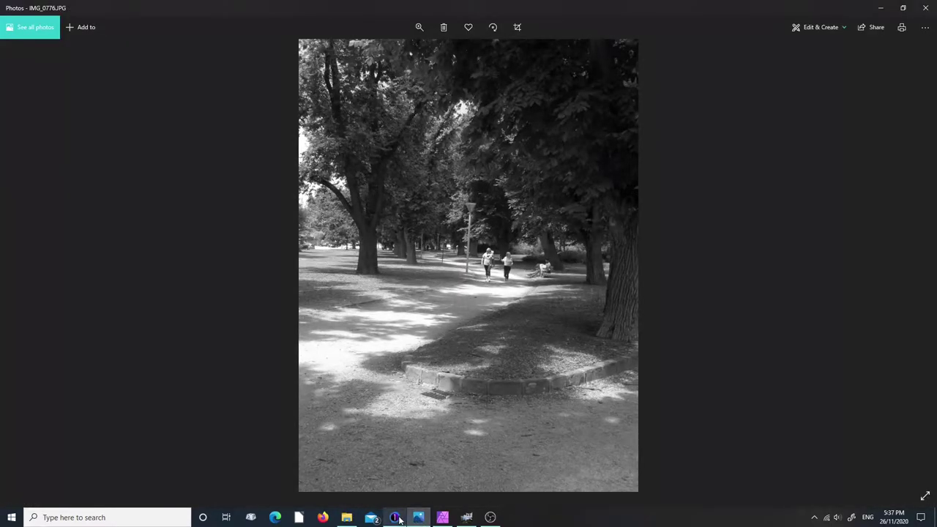
click(395, 518)
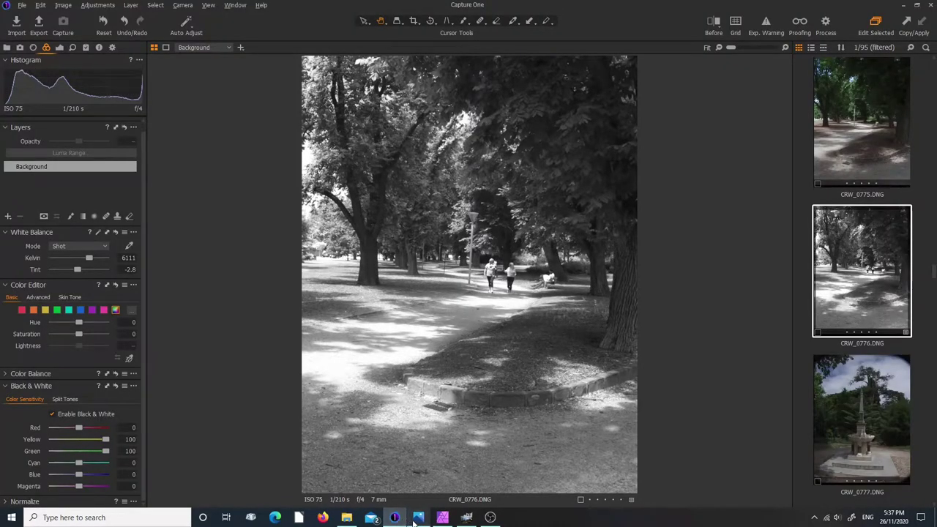
click(418, 517)
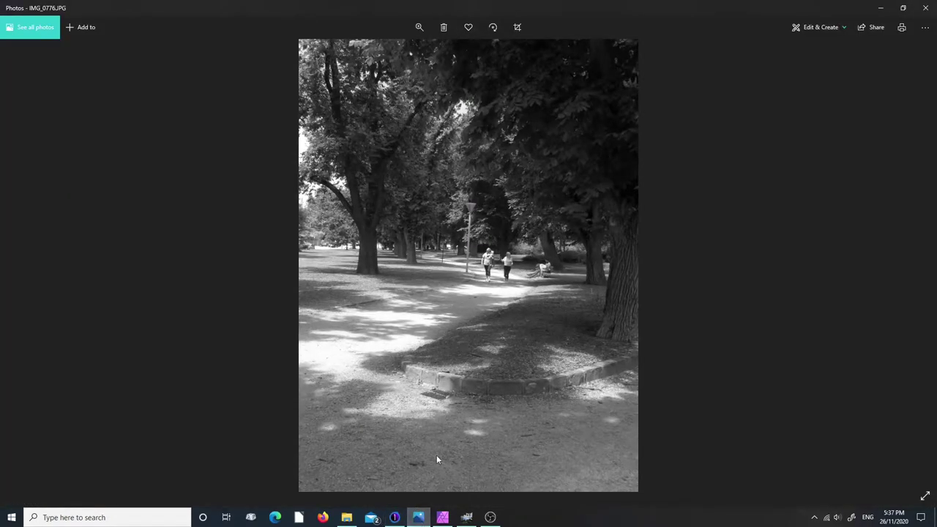
click(396, 516)
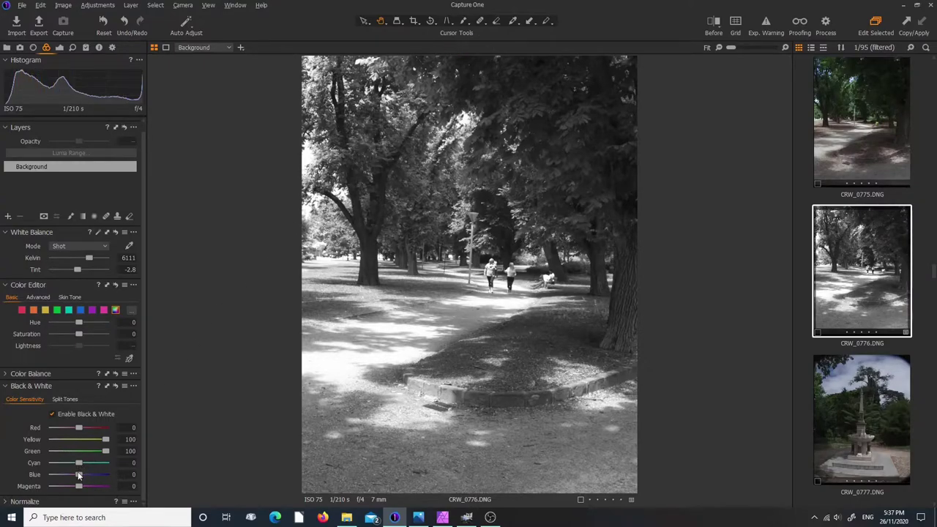
Step: Lower the blue sensitivity to -96 and cyan to -91, and compare the sky areas with the JPEG in Photos
drag(79, 469, 57, 473)
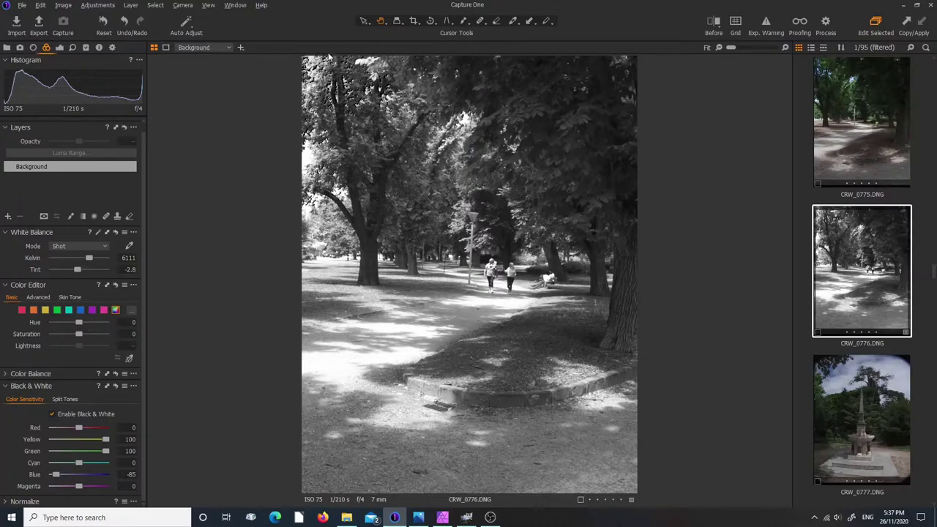
drag(78, 463, 54, 462)
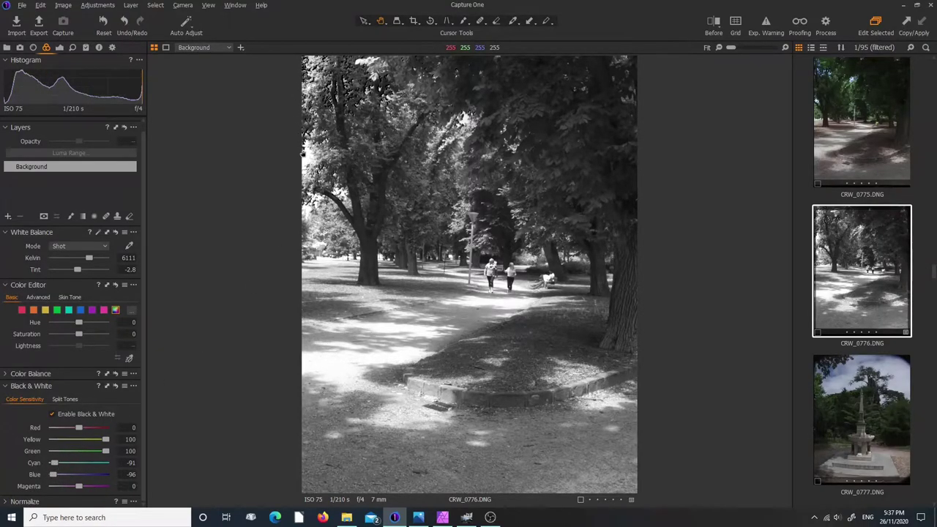
click(417, 518)
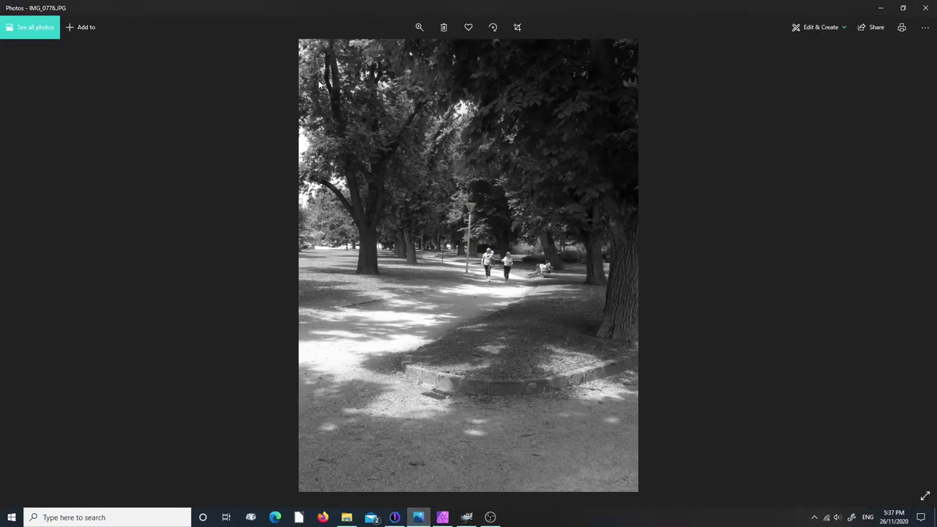
click(393, 517)
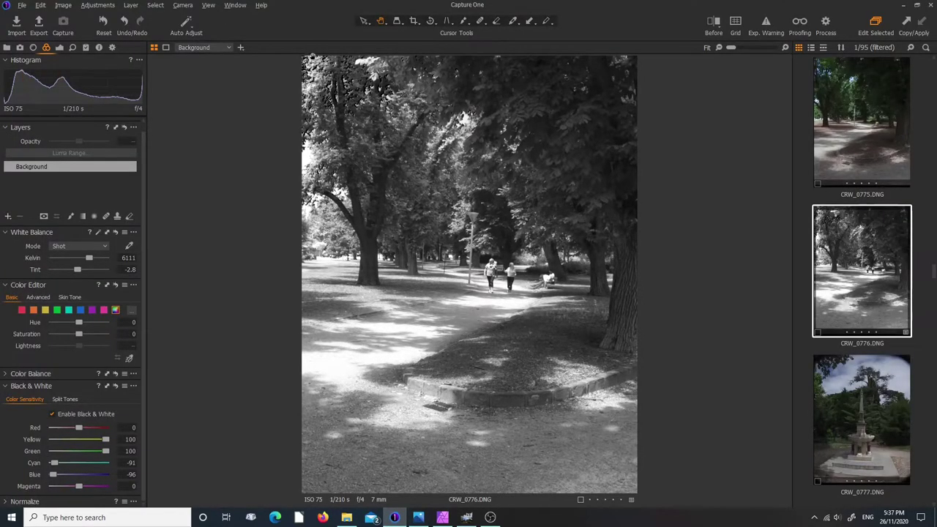
click(418, 518)
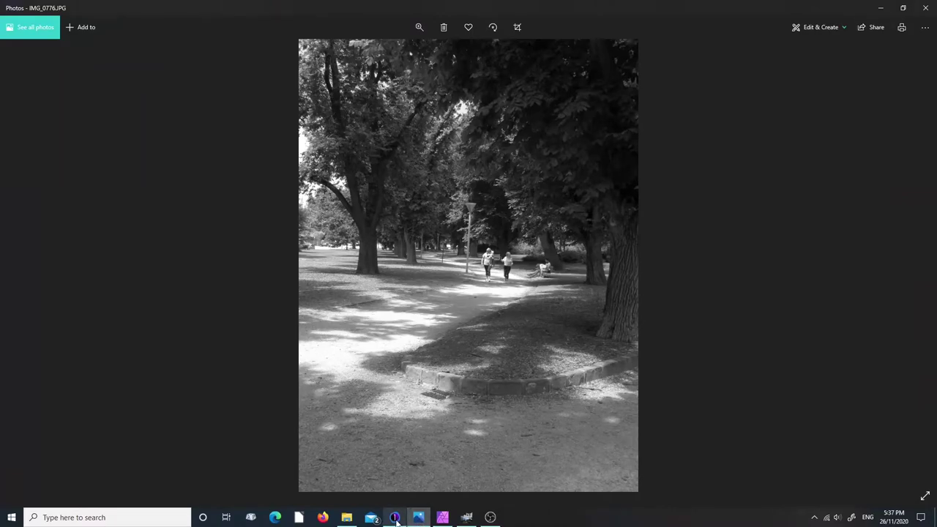
click(396, 517)
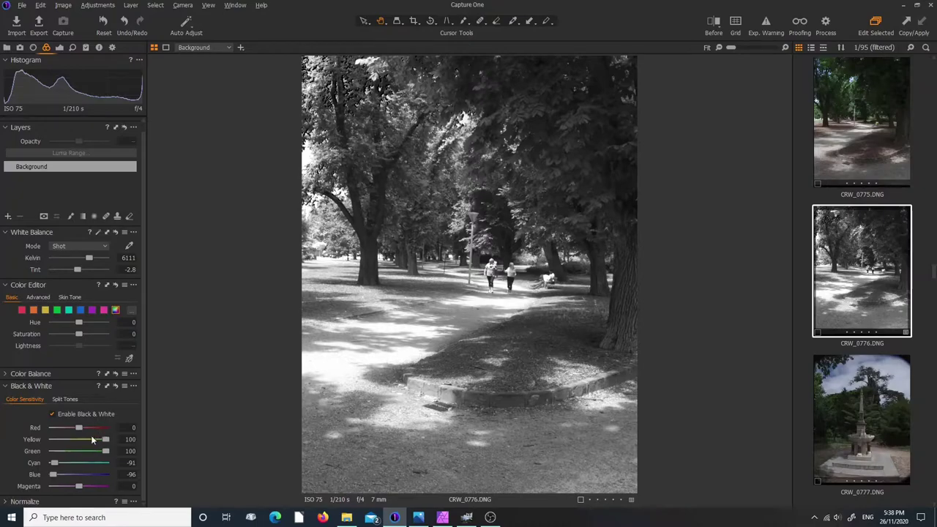
Step: Lower the black-and-white red sensitivity to -89 and compare the ground tones with the JPEG in Photos
drag(77, 427, 112, 451)
text(-95)
key(Return)
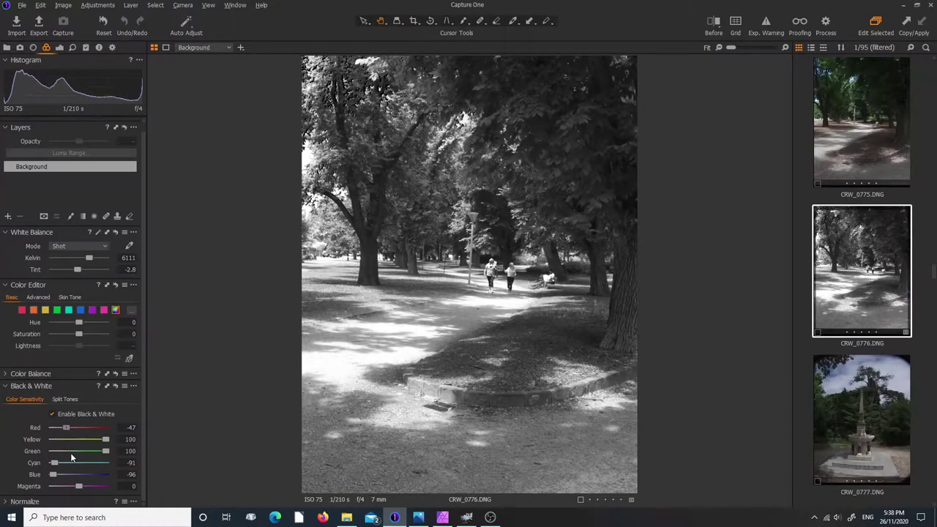
text(-100)
key(Return)
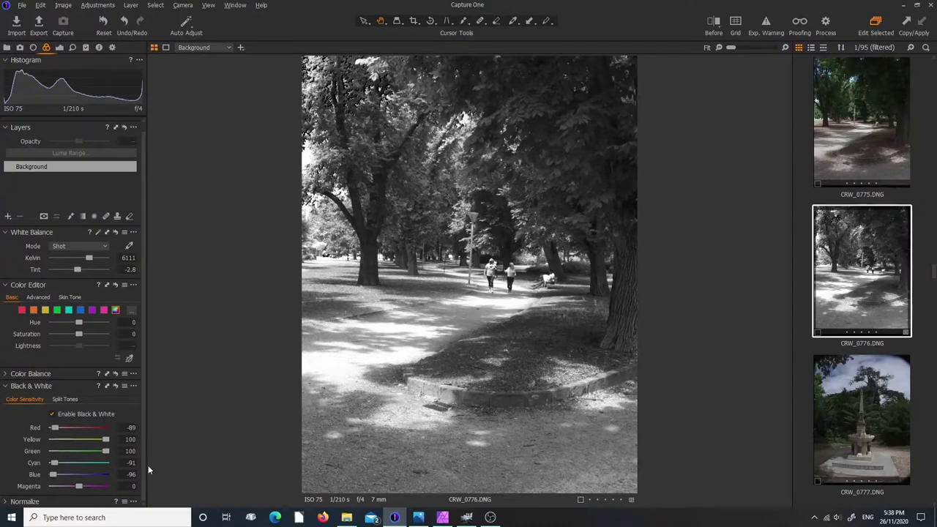
click(417, 517)
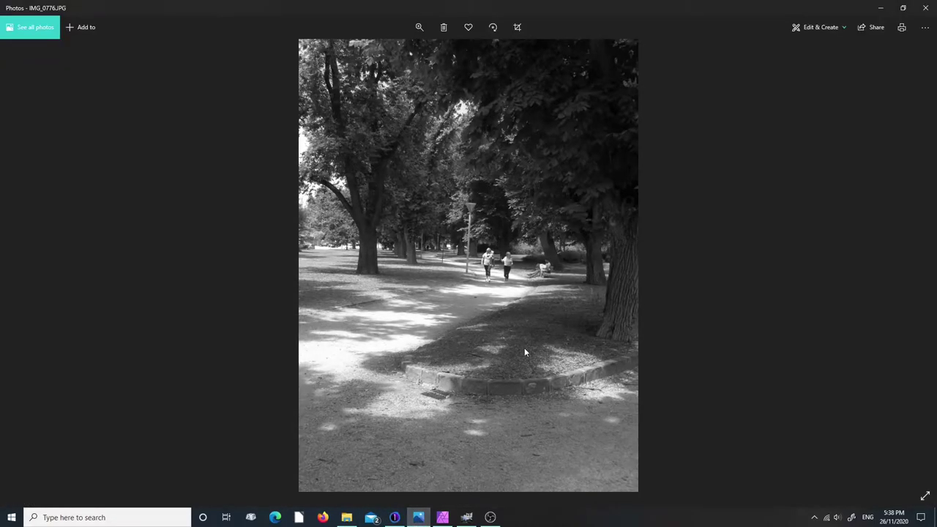
click(395, 517)
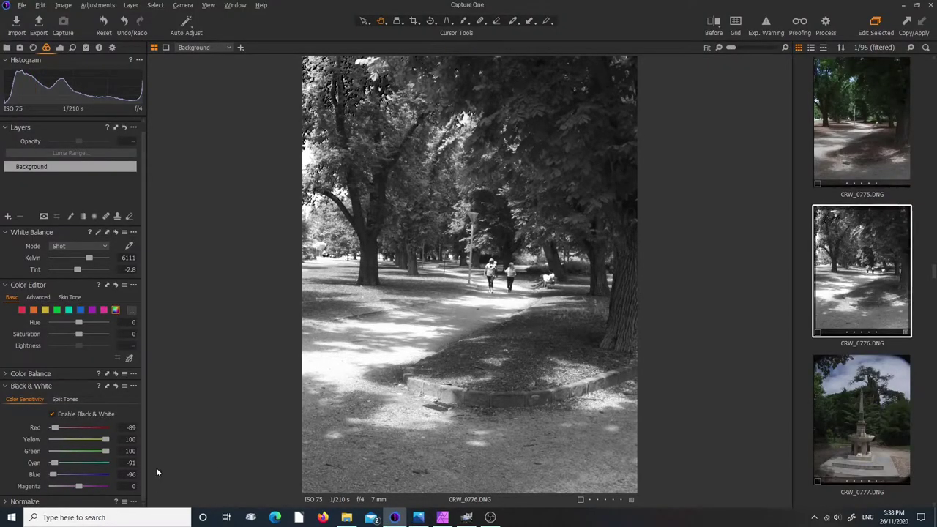
Step: Raise the magenta sensitivity to 100 and check the conversion against the original colours in the Before view
drag(78, 486, 117, 501)
click(714, 23)
click(714, 22)
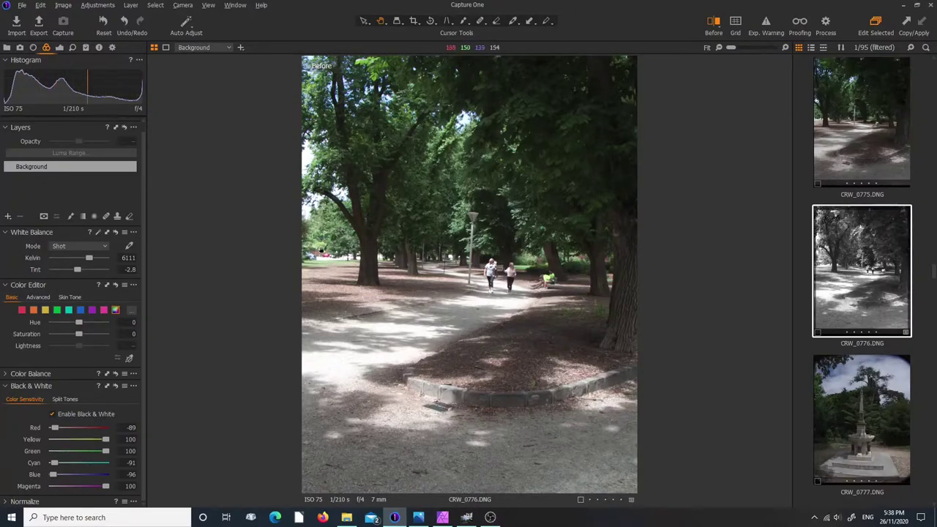
click(715, 26)
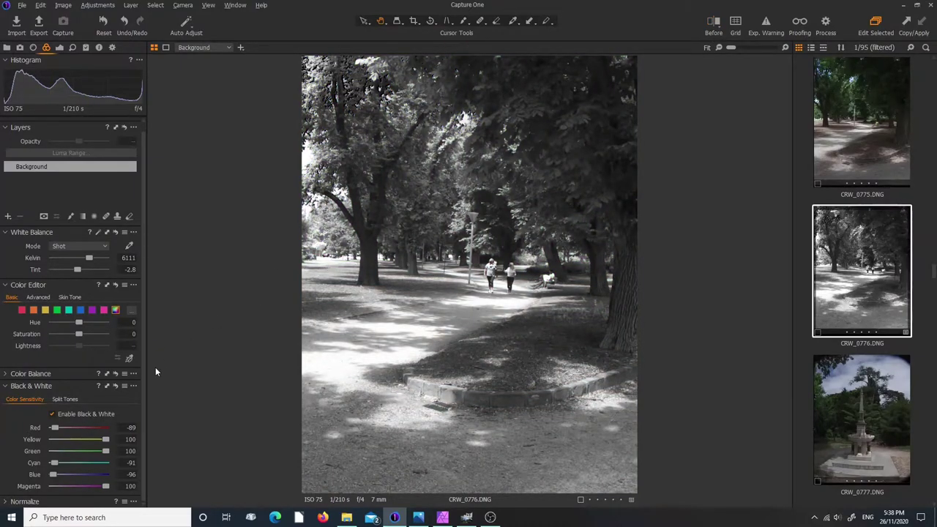
Step: Set the red sensitivity to -100, keep magenta at 100, and compare the final conversion with the JPEG in Photos
mouse_move(55, 430)
mouse_down()
mouse_move(112, 431)
mouse_move(35, 441)
mouse_move(85, 437)
mouse_move(51, 444)
mouse_up()
drag(52, 486, 131, 501)
drag(71, 429, 47, 439)
click(419, 519)
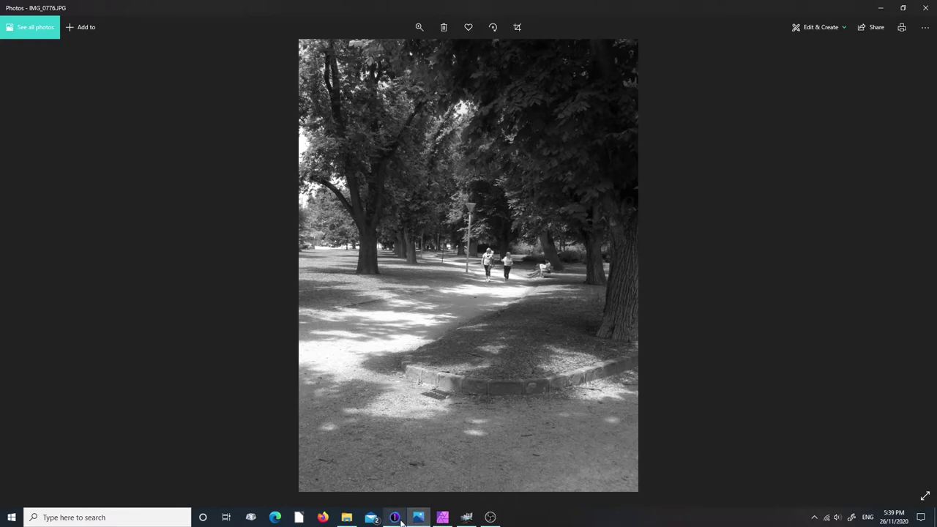
click(393, 519)
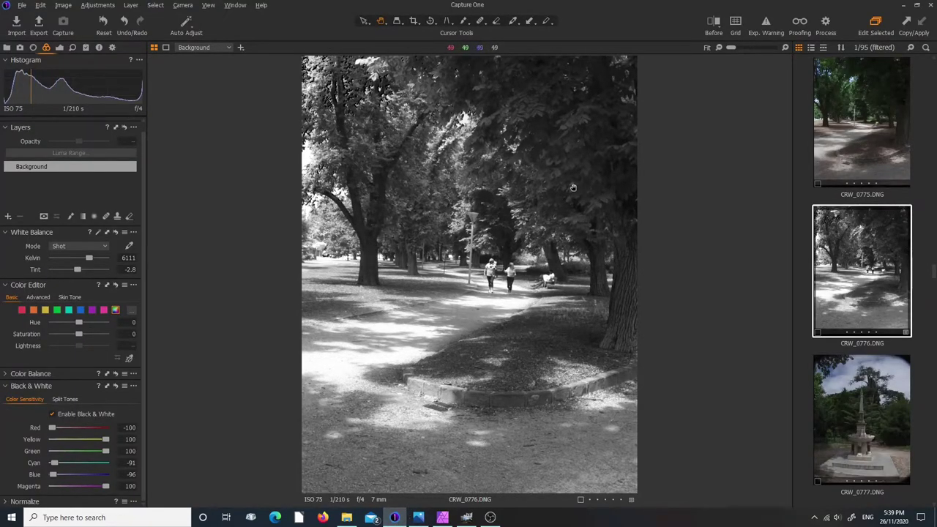
mouse_move(419, 520)
click(419, 520)
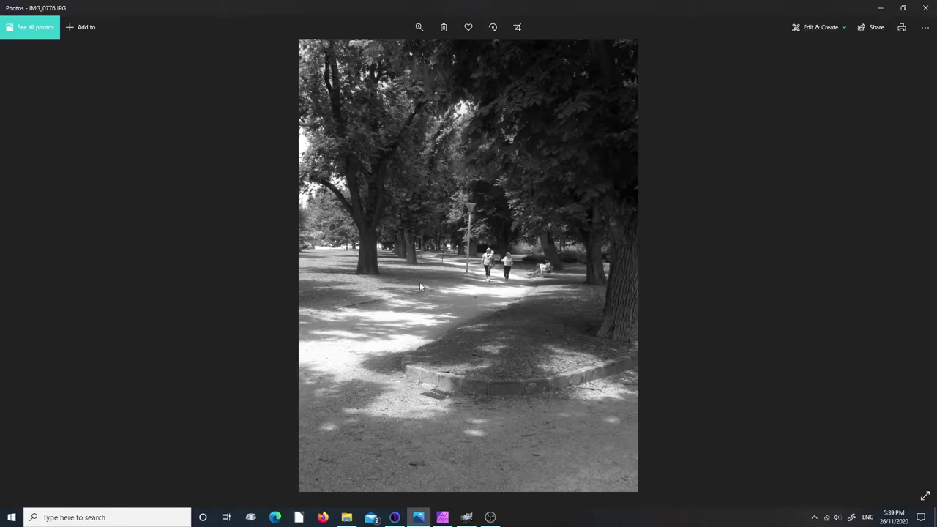
Step: Try a saturation of -100 on the converted raw photo, compare it with the JPEG in Photos, and reset the saturation
click(394, 517)
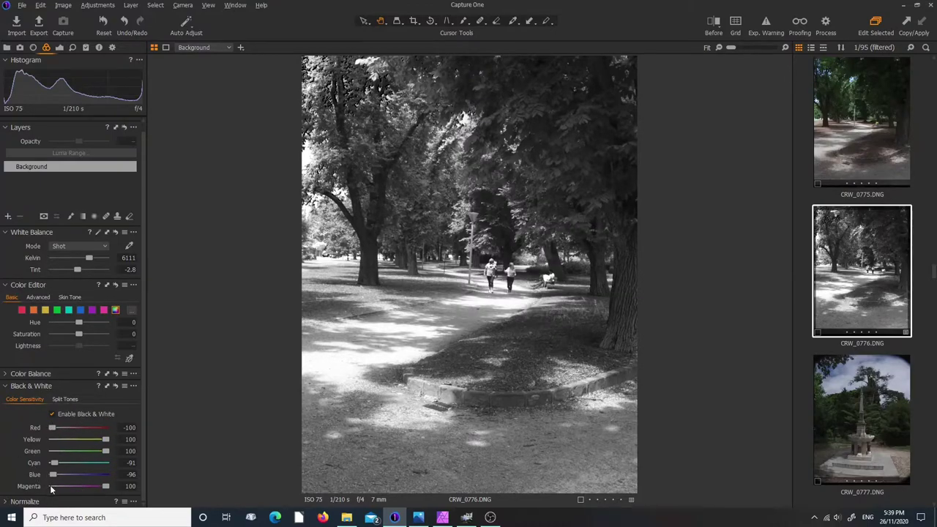
click(59, 48)
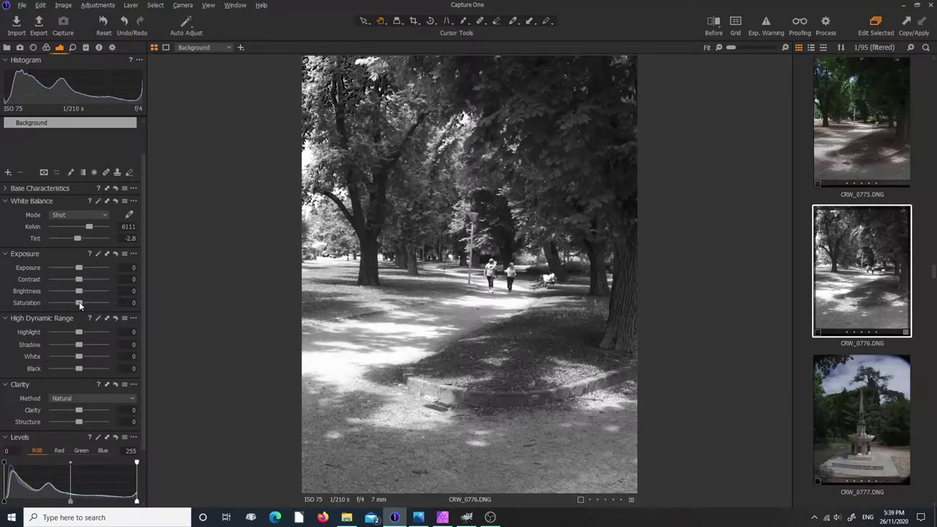
drag(79, 303, 7, 303)
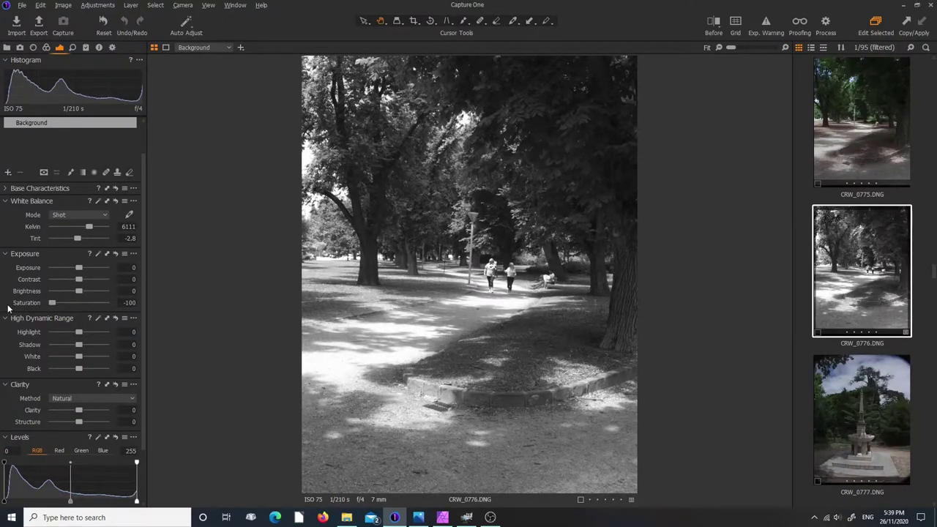
click(416, 517)
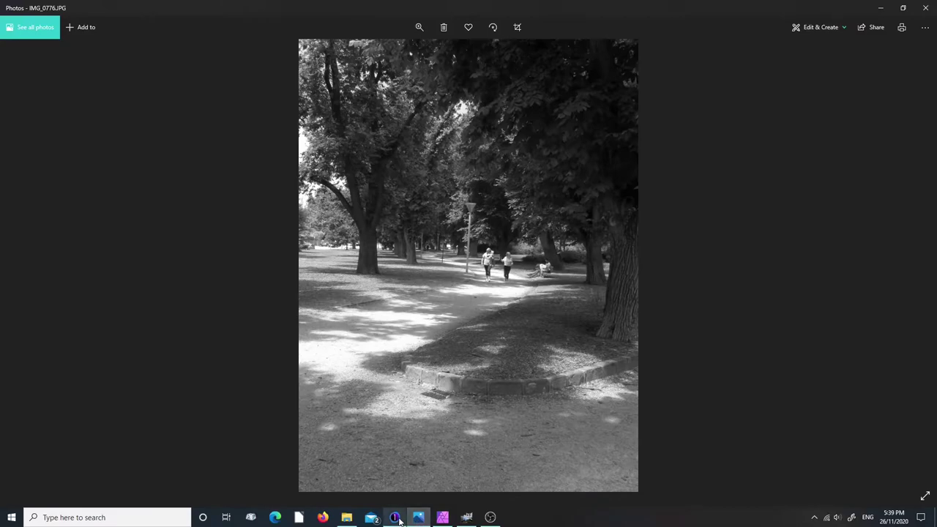
click(394, 517)
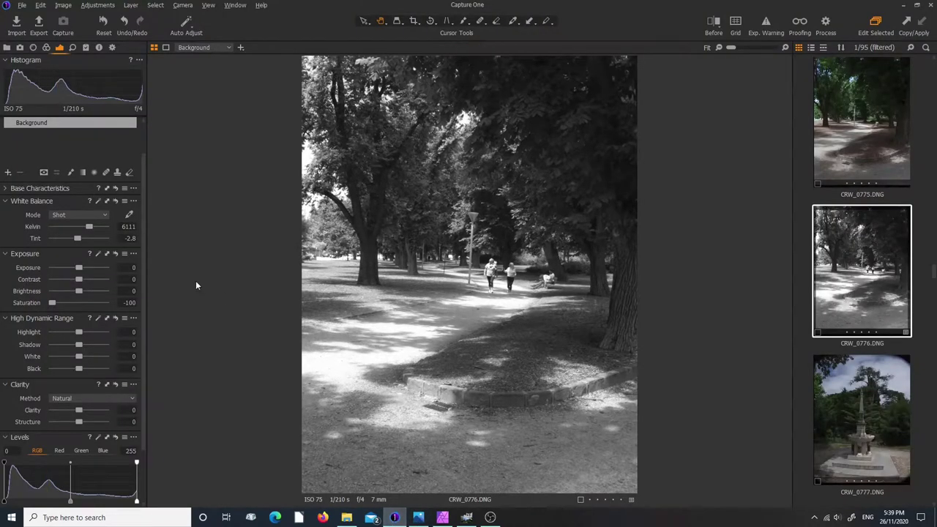
double_click(51, 302)
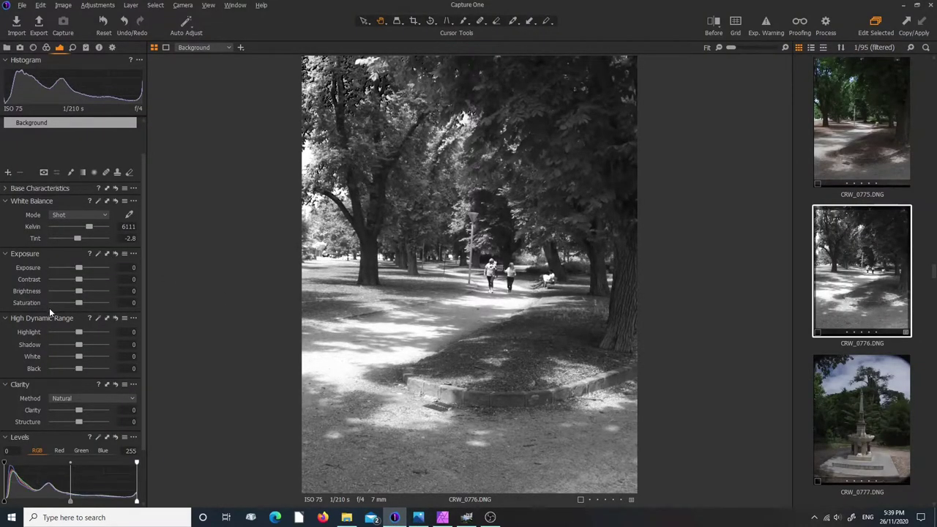
mouse_move(81, 301)
mouse_down()
mouse_move(34, 301)
mouse_move(92, 305)
mouse_move(46, 304)
mouse_move(82, 306)
mouse_up()
double_click(82, 306)
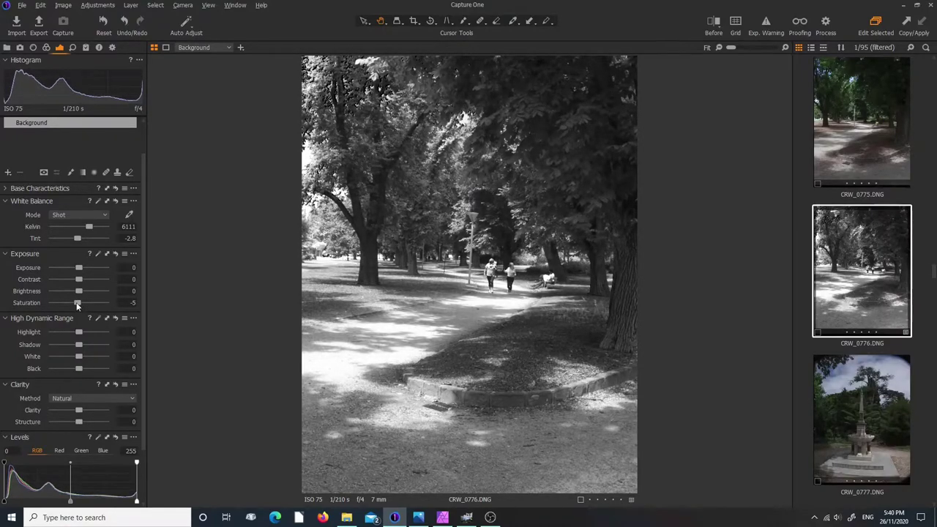
Step: Raise the black-and-white cyan sensitivity to -62 and the blue sensitivity to -58
click(46, 47)
double_click(53, 475)
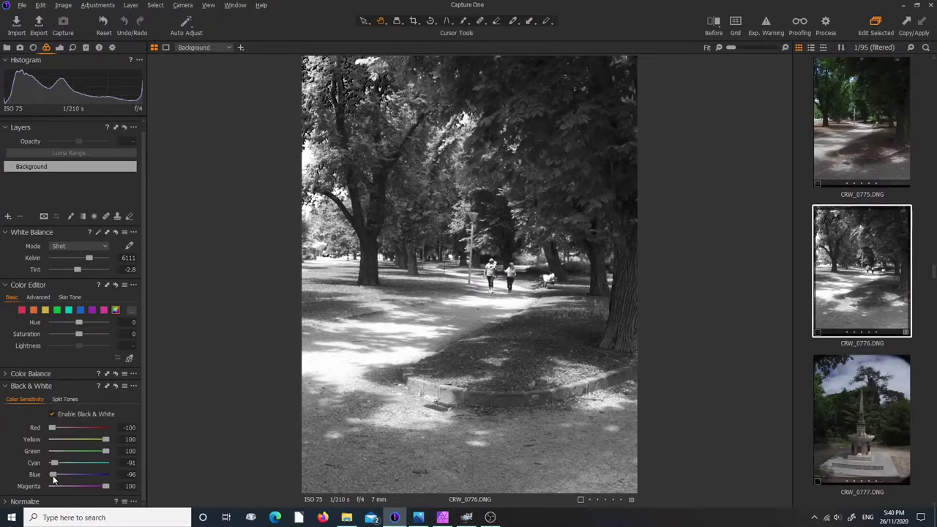
mouse_move(65, 476)
mouse_down()
mouse_move(54, 475)
mouse_move(59, 462)
mouse_up()
click(65, 464)
mouse_move(54, 475)
mouse_down()
mouse_move(84, 475)
mouse_move(62, 474)
mouse_move(62, 462)
mouse_up()
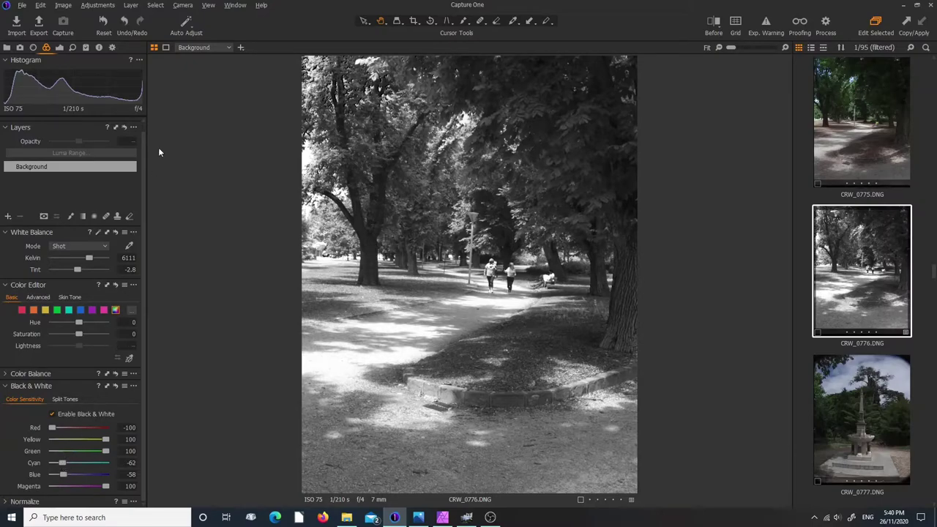
Step: Preview the adjusted conversion with saturation at -100, and restore the saturation to 0
click(59, 47)
drag(81, 305, 40, 312)
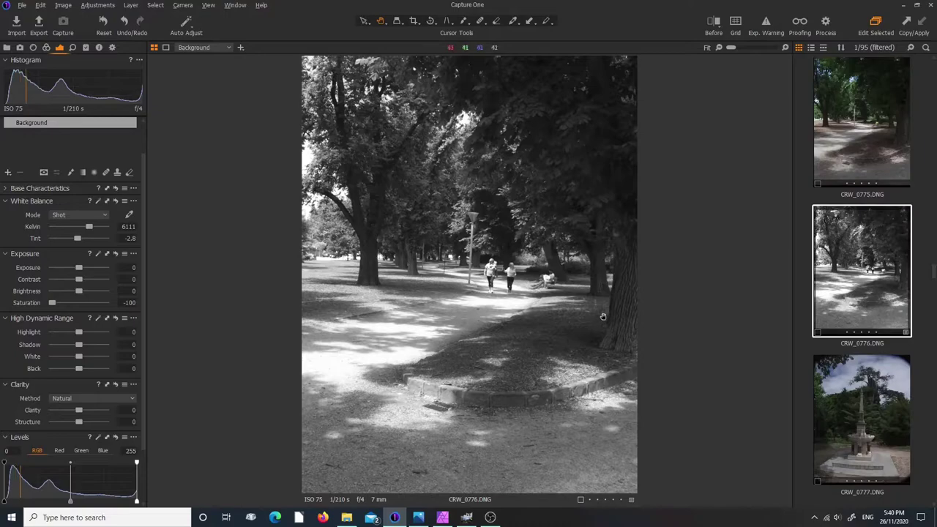
double_click(53, 303)
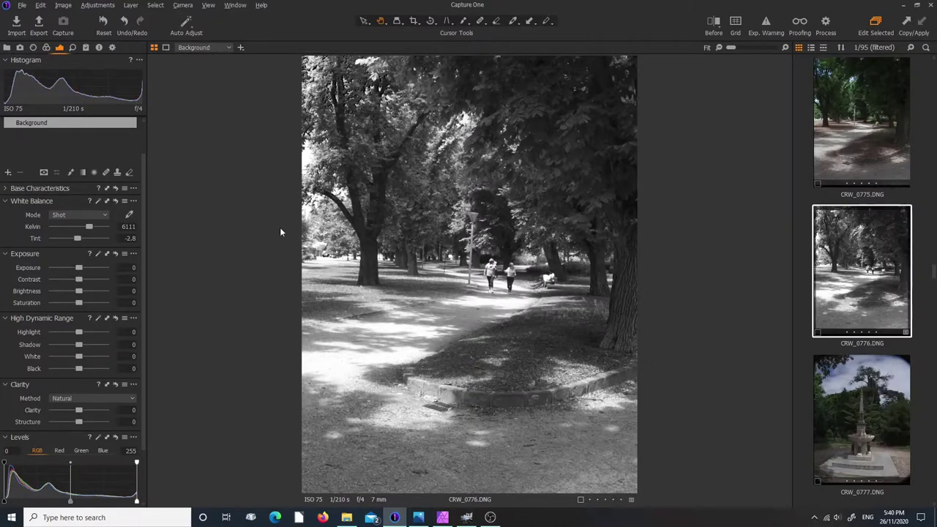
Step: Lower the High Dynamic Range white value to -100 and the highlights to -71
drag(79, 357, 39, 357)
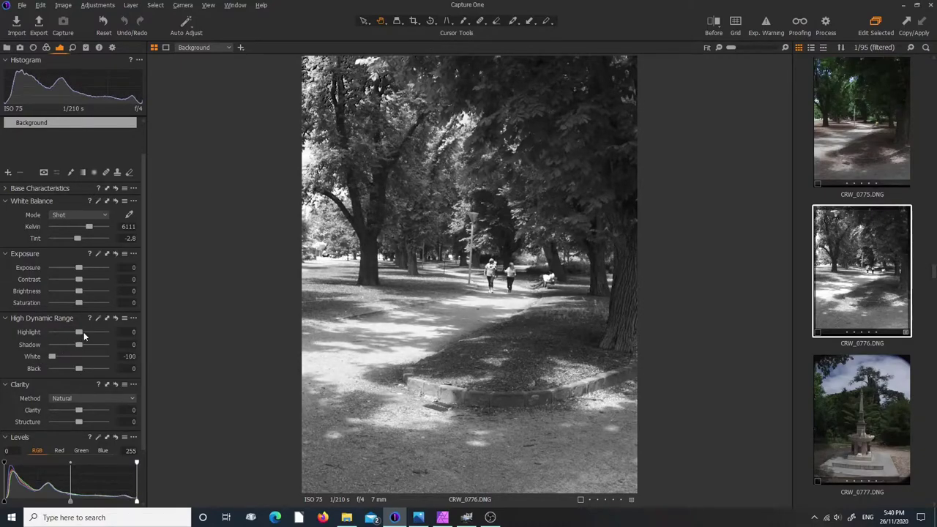
drag(79, 330, 60, 333)
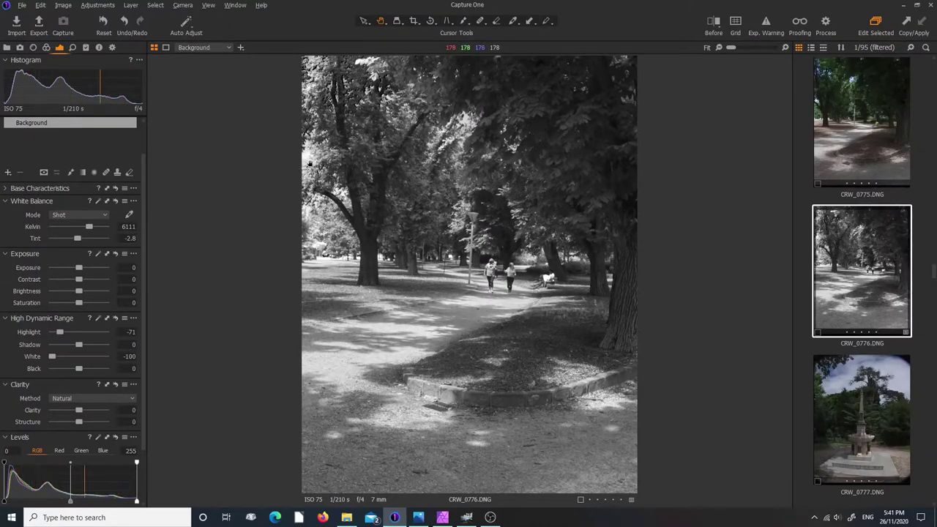
Step: Add an Elliptic on Crop vignette with an amount of -2.55, keeping the Levels midtone at 0
scroll(142, 396, down, 3)
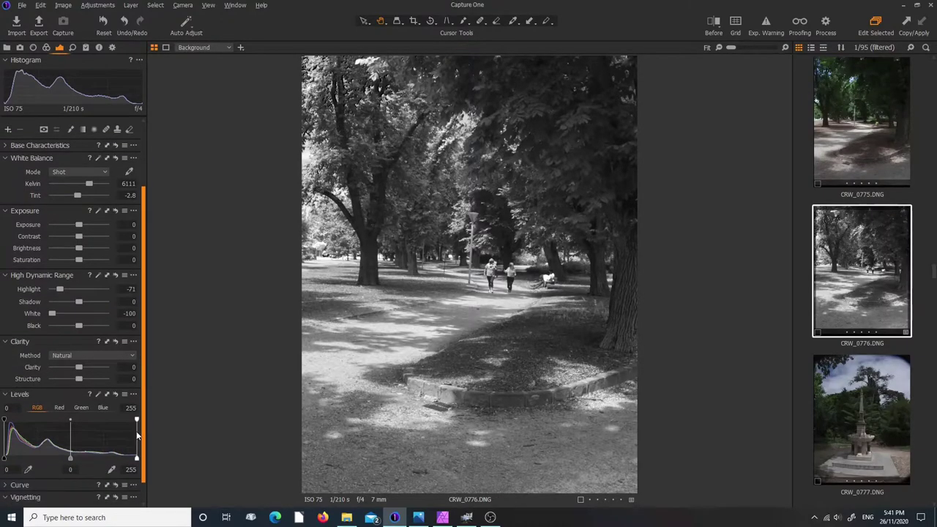
drag(78, 486, 56, 497)
drag(72, 438, 69, 436)
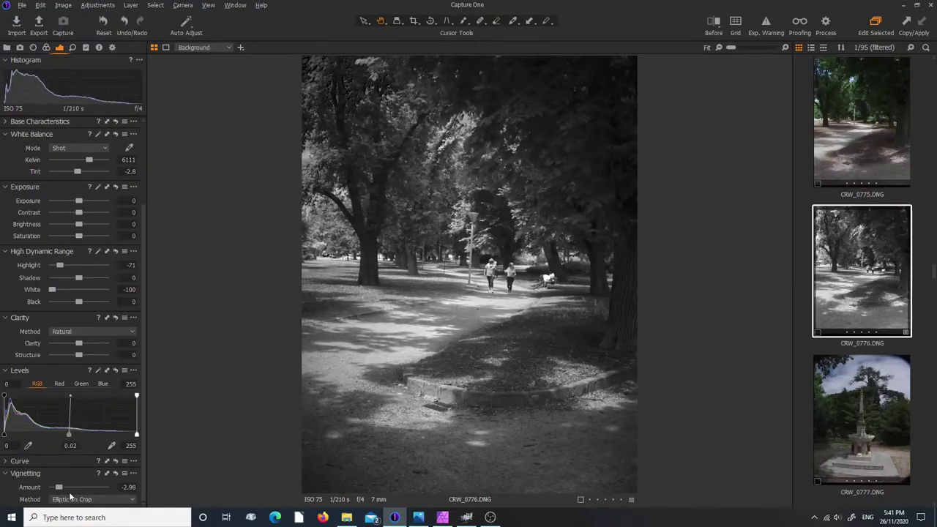
drag(61, 486, 54, 487)
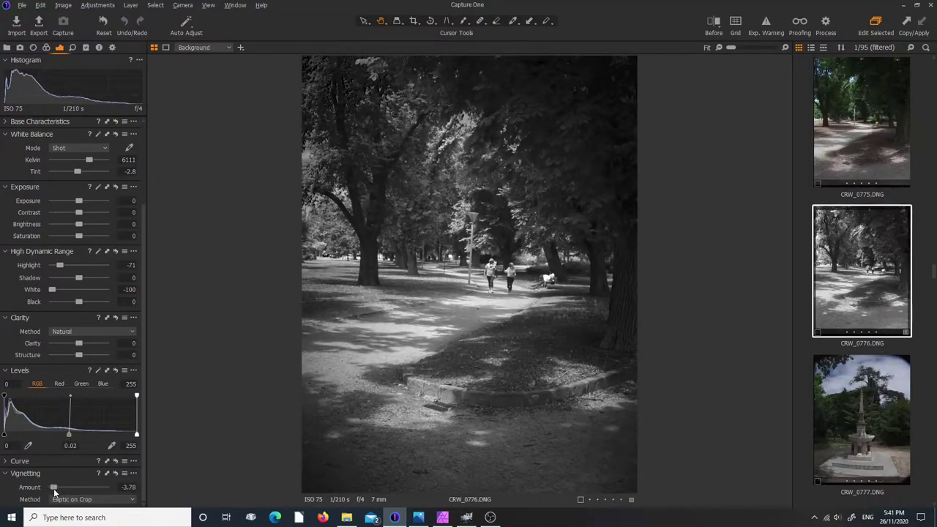
drag(58, 485, 63, 486)
drag(66, 435, 70, 436)
drag(59, 487, 63, 487)
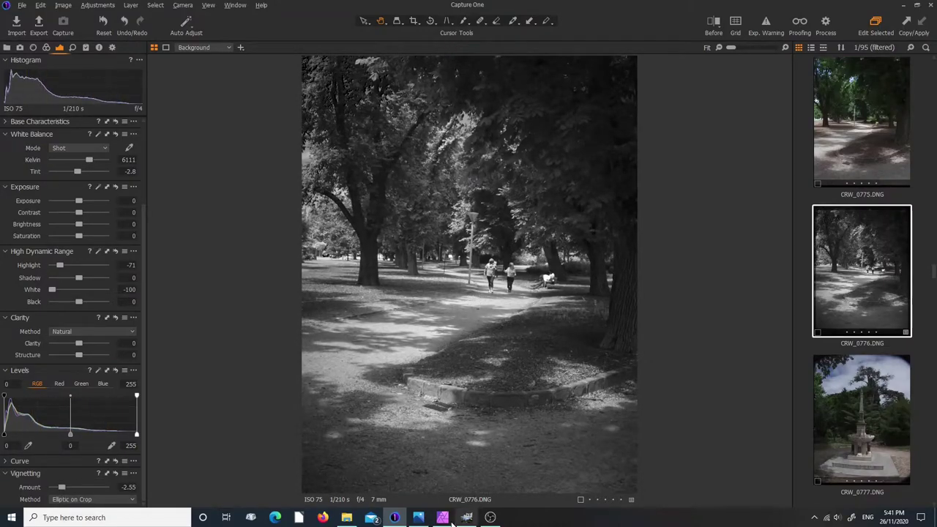
Step: Compare the vignetted raw conversion and its colour sensitivities with the black-and-white JPEG in Photos
click(419, 518)
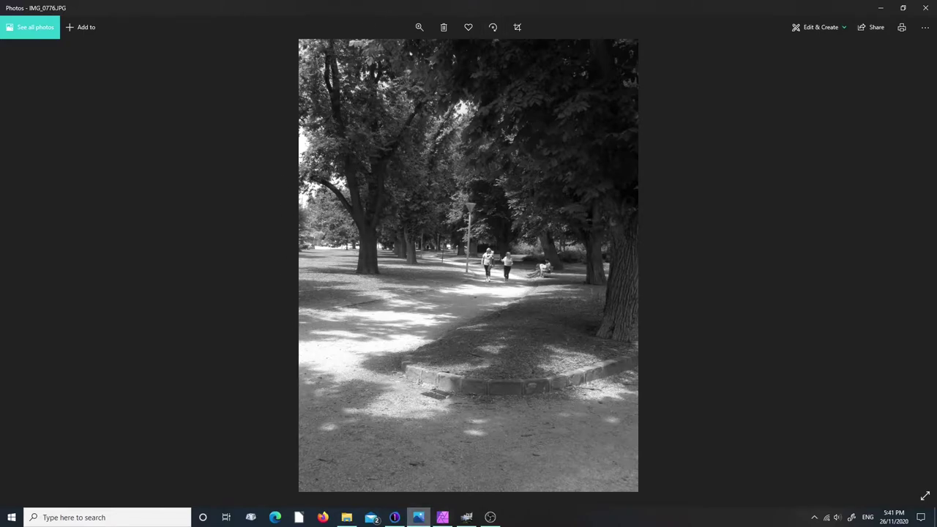
click(395, 518)
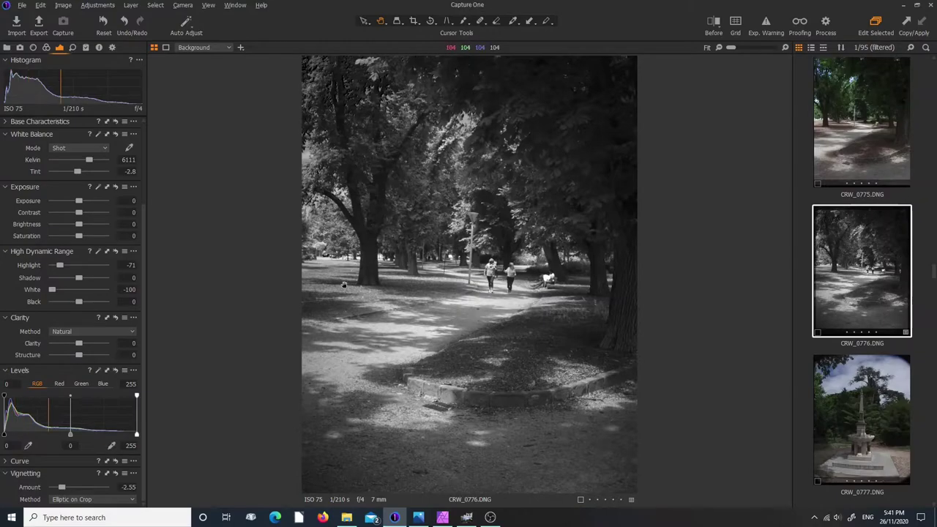
click(418, 517)
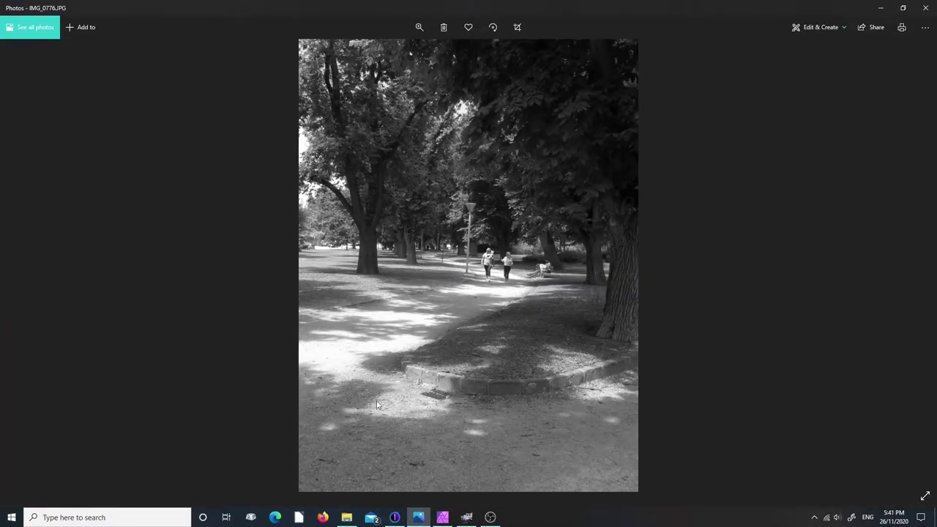
click(393, 518)
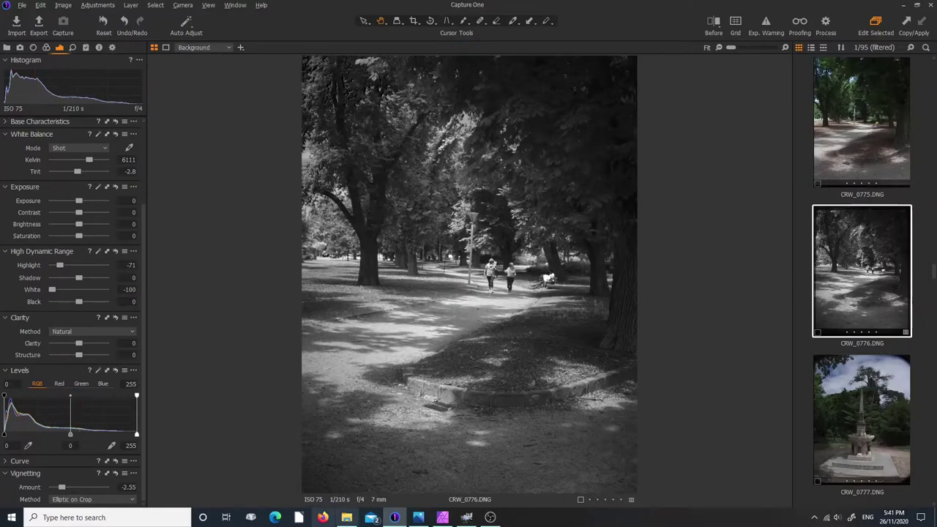
click(420, 518)
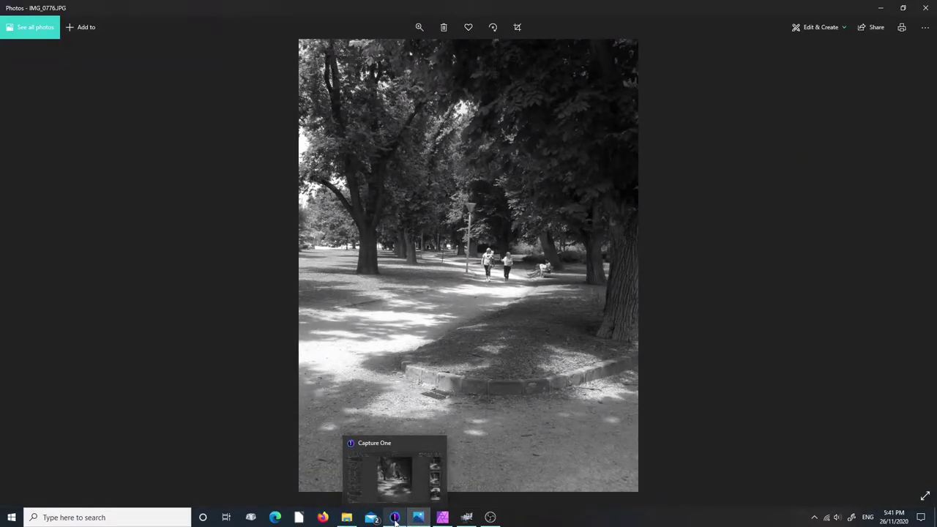
click(394, 518)
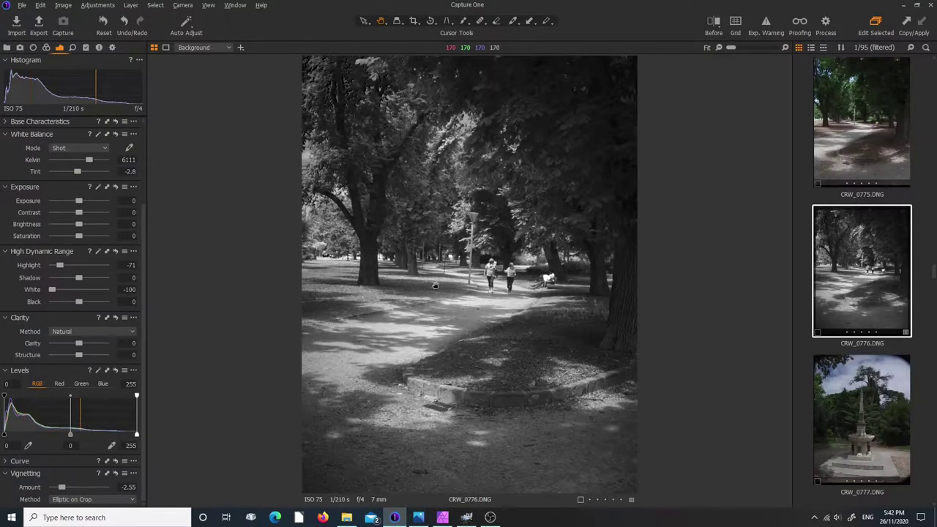
click(46, 47)
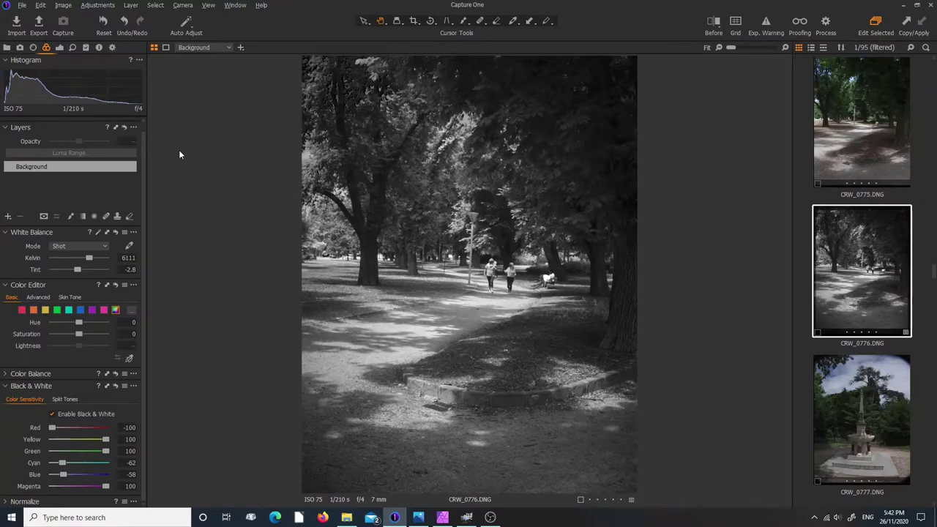
click(417, 518)
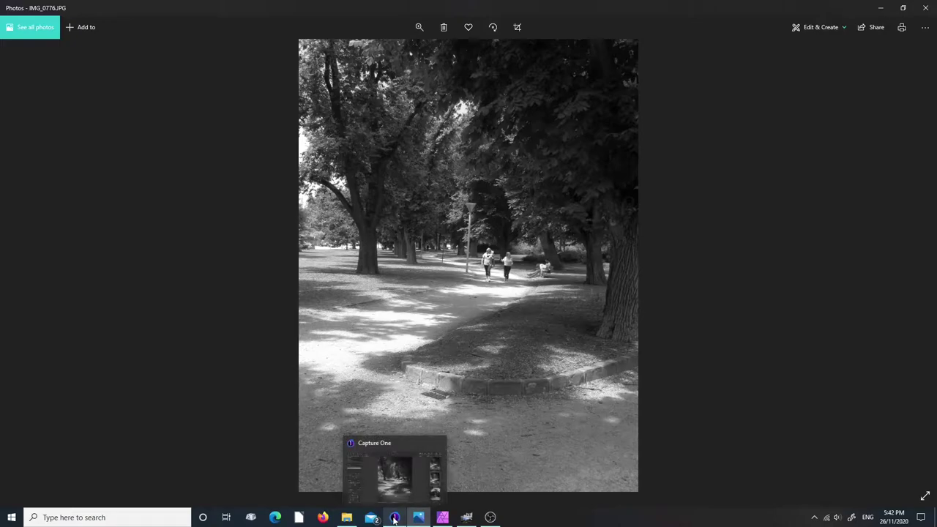
click(394, 518)
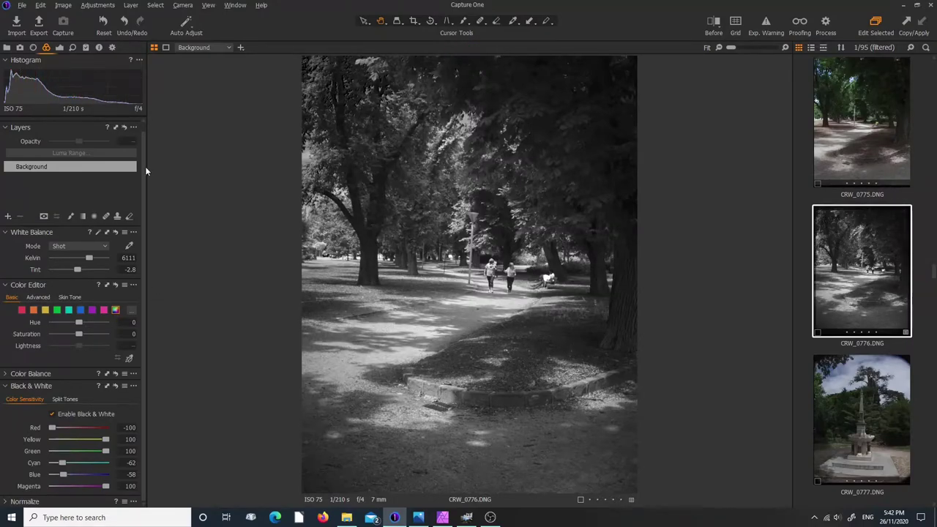
Step: Set clarity to 15 and structure to 16 using the Natural method, and compare the result with the JPEG in Photos
click(60, 47)
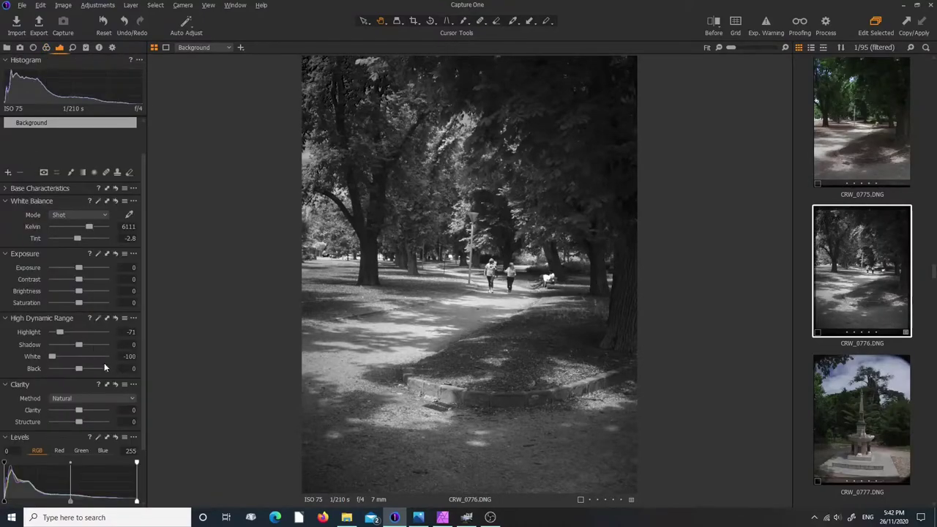
drag(81, 408, 85, 420)
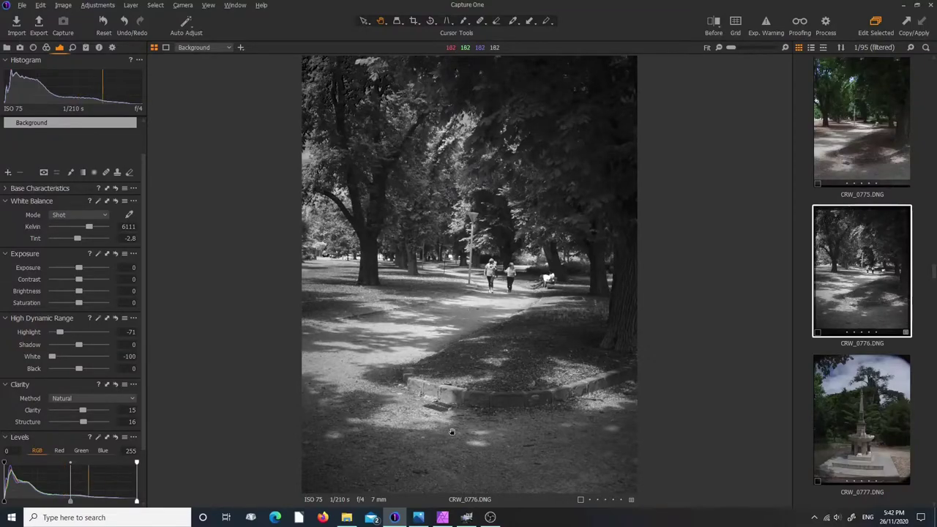
click(419, 519)
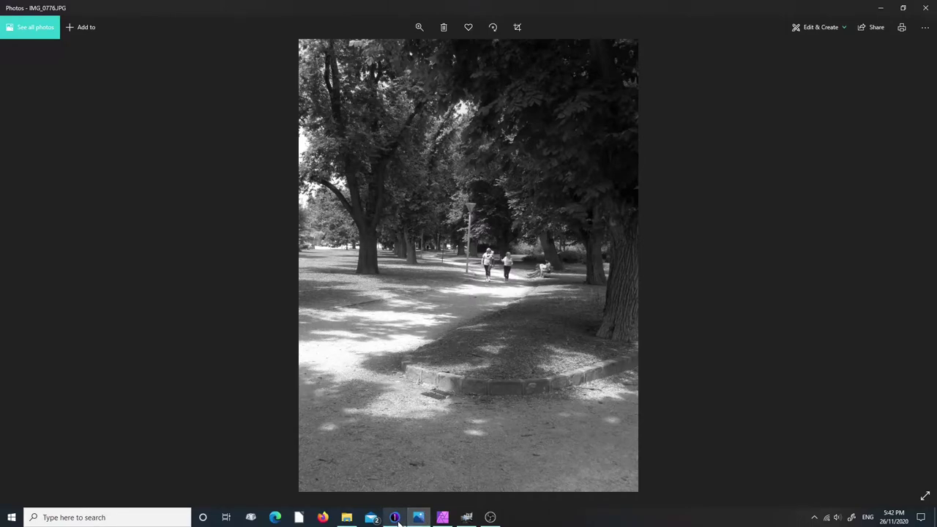
mouse_move(400, 523)
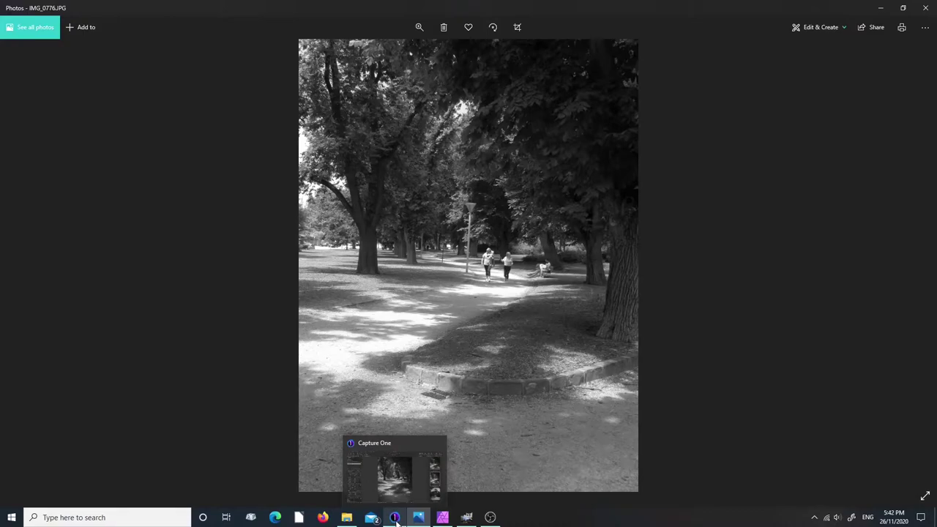
click(395, 518)
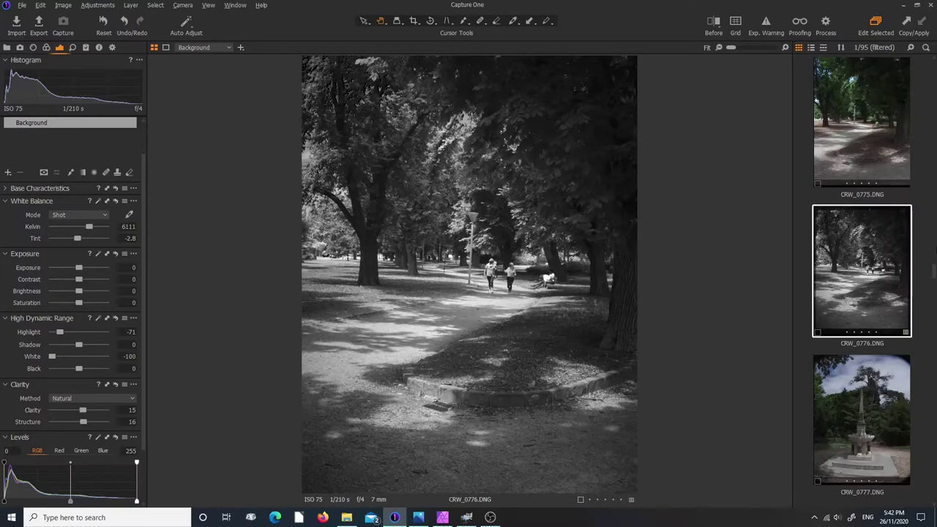
Step: Open CRW_0803.DNG from the filtered images and lower its saturation to -100
drag(935, 273, 935, 396)
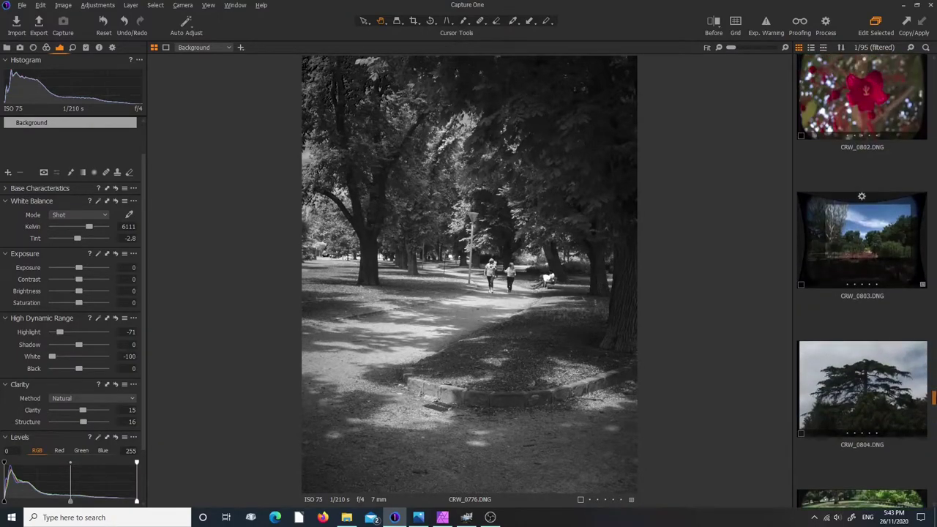
click(863, 271)
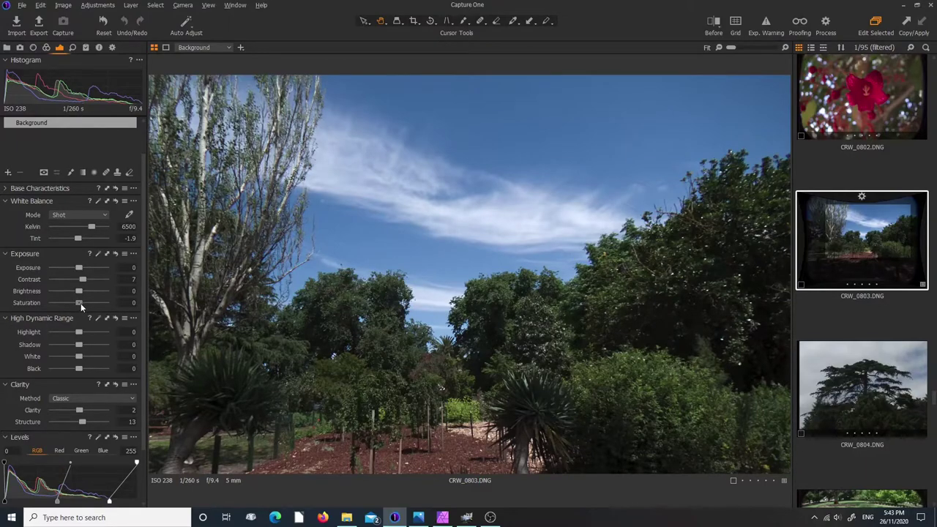
drag(79, 303, 5, 309)
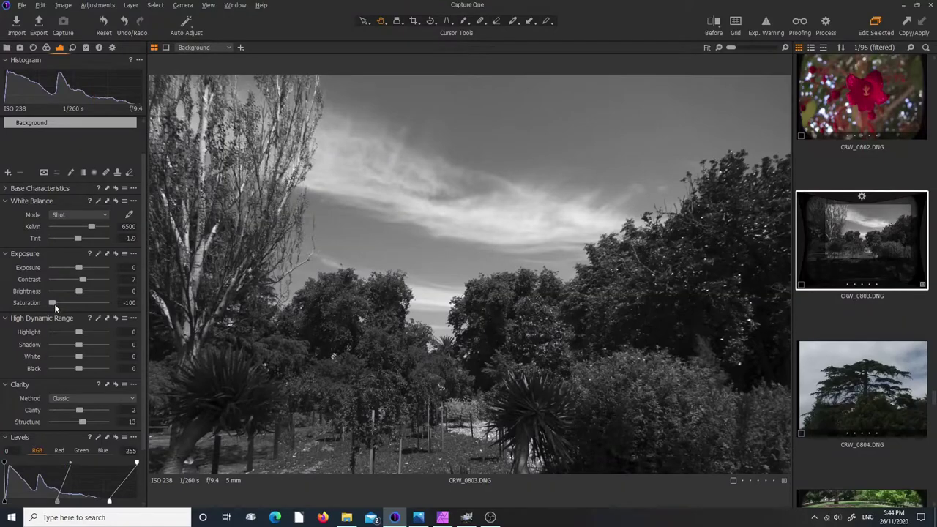
Step: Enable the Black & White conversion for CRW_0803.DNG
click(46, 47)
click(52, 414)
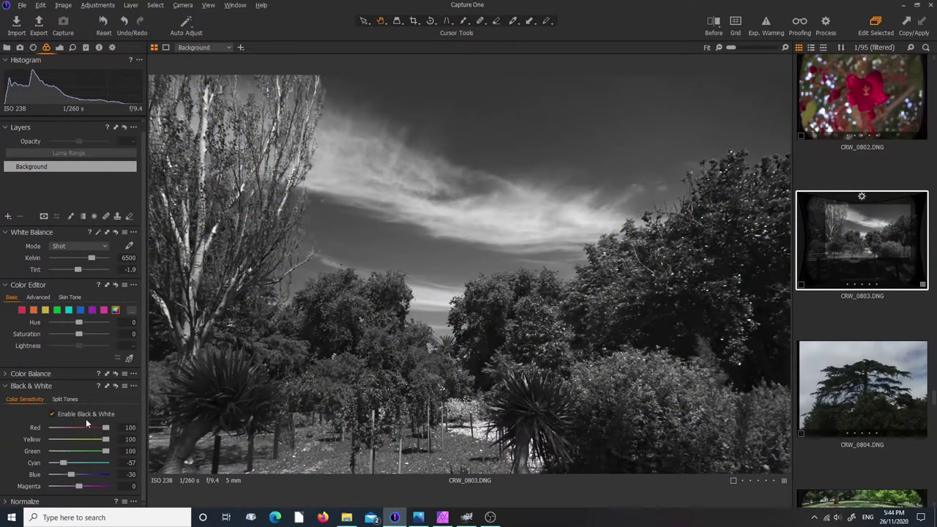
Step: Reset the Black & White sensitivities with the conversion enabled, and set red to 75, yellow to 53 and green to 69
click(115, 385)
click(52, 414)
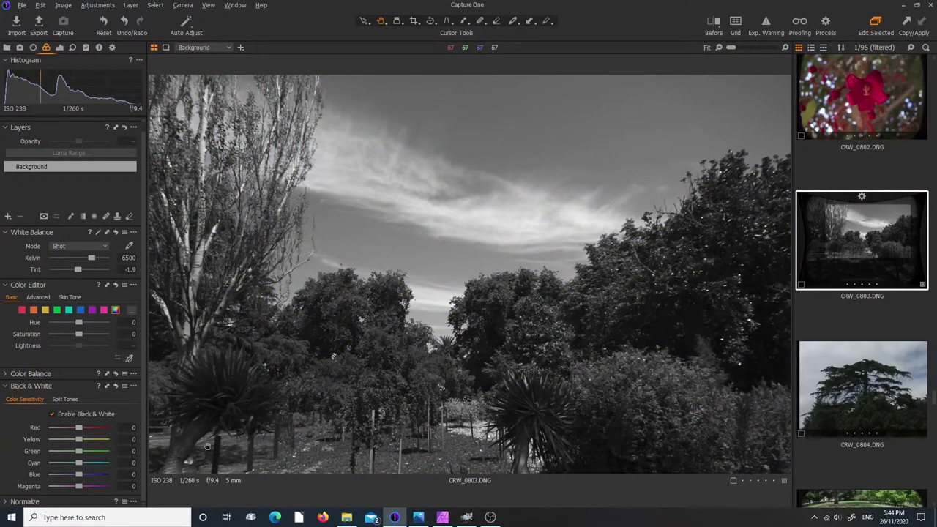
drag(103, 431, 80, 431)
click(713, 24)
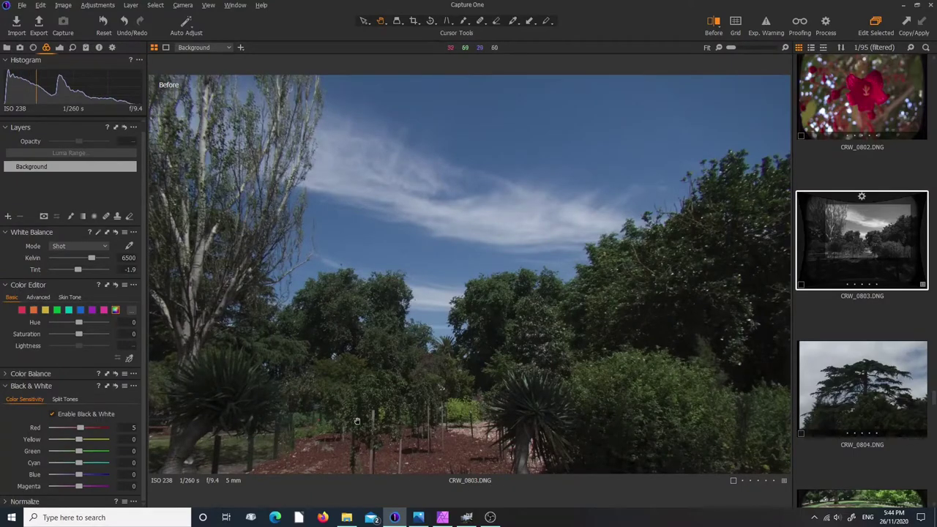
click(713, 24)
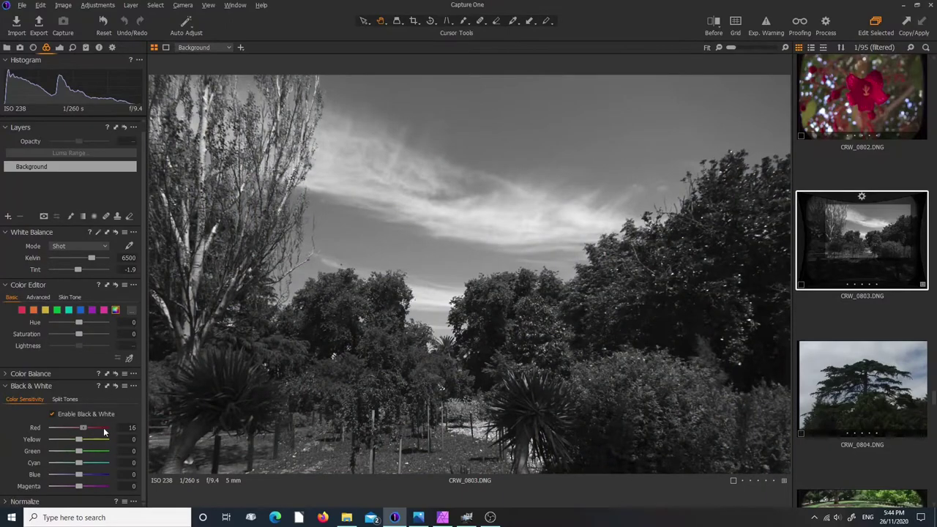
drag(101, 435, 89, 437)
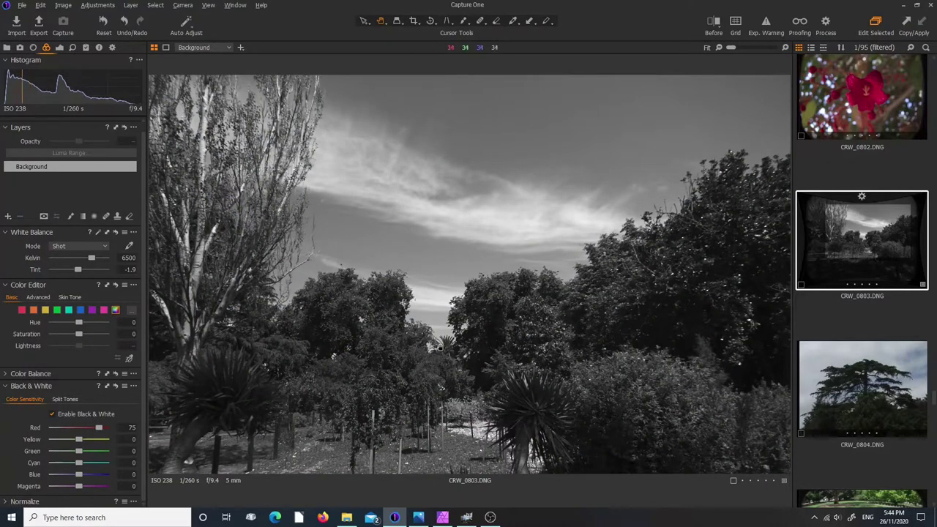
mouse_move(80, 439)
mouse_down()
mouse_move(107, 439)
mouse_move(74, 454)
mouse_move(100, 448)
mouse_move(94, 440)
mouse_up()
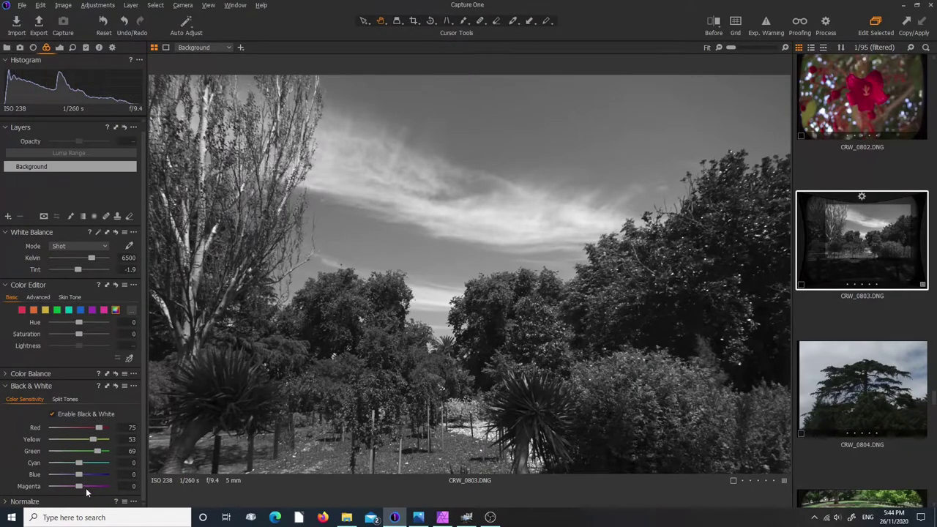
Step: Test the magenta sensitivity's effect and reset it to 0, and lower cyan to -53 and blue to -47
drag(79, 487, 21, 491)
drag(106, 486, 50, 496)
double_click(57, 489)
mouse_move(70, 463)
mouse_down()
mouse_move(61, 463)
mouse_move(69, 474)
mouse_move(63, 465)
mouse_move(70, 464)
mouse_move(67, 474)
mouse_up()
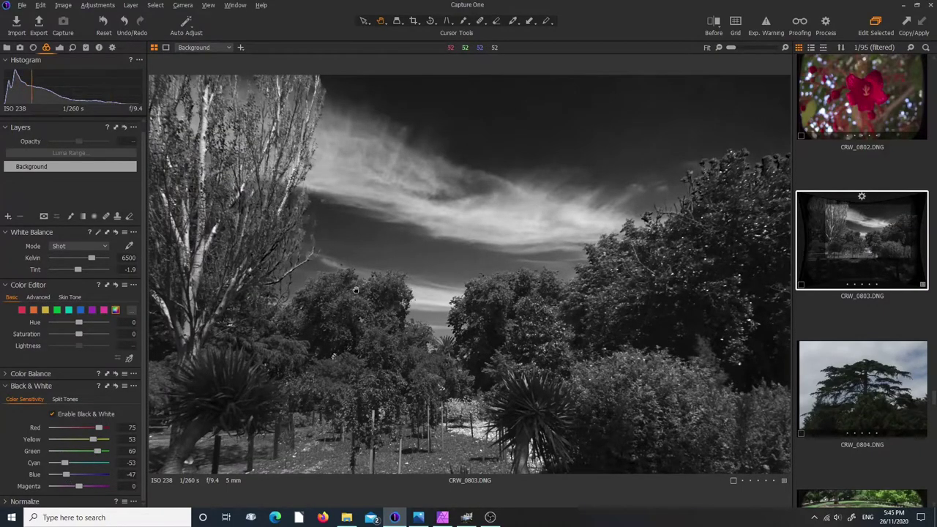
Step: Try the Exposure saturation at -100 to compare simple desaturation with the sensitivity-based conversion, and reset it to 0
click(59, 47)
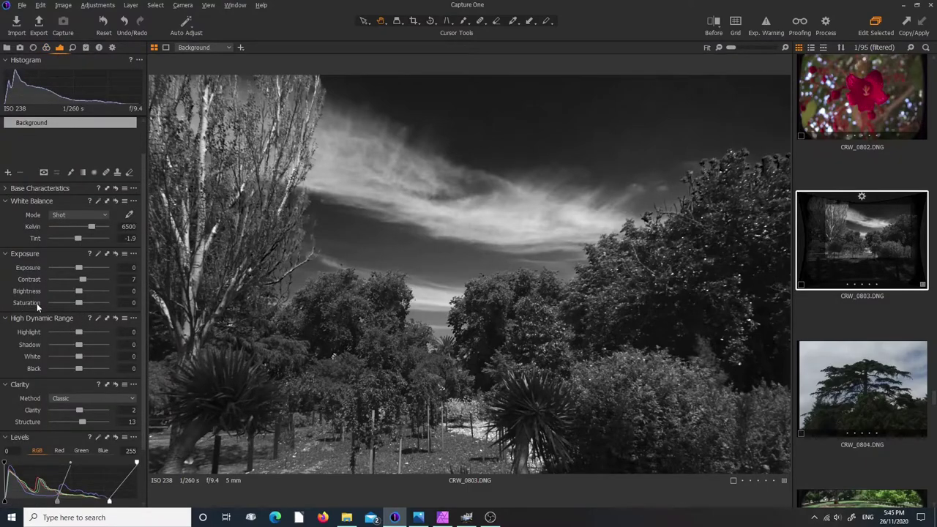
click(46, 46)
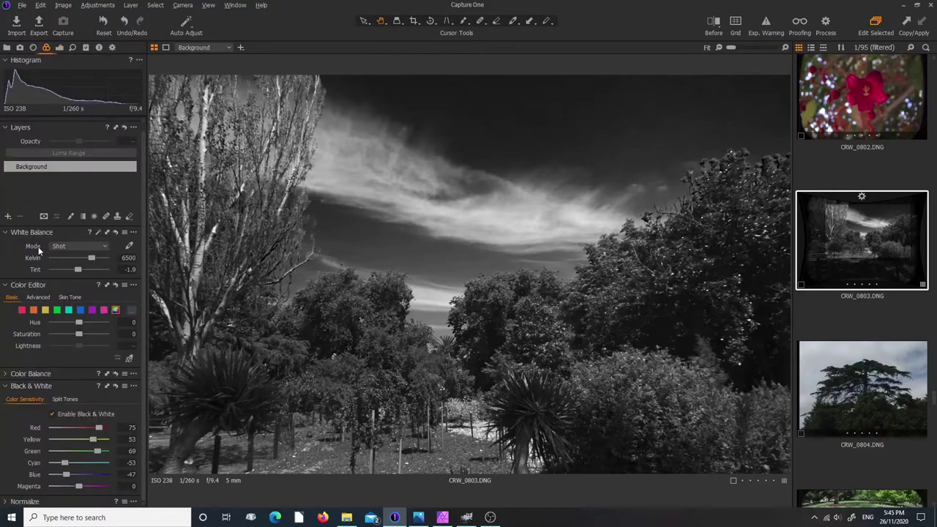
click(60, 48)
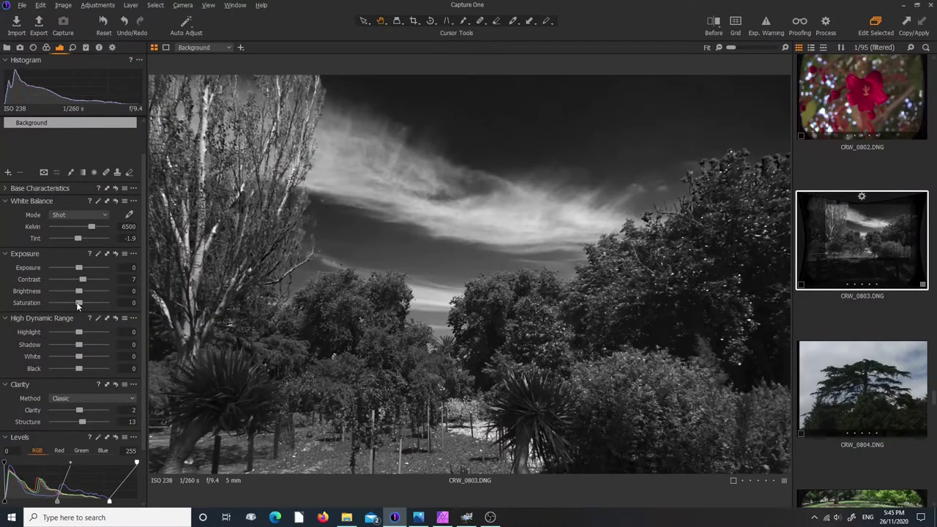
drag(79, 302, 1, 311)
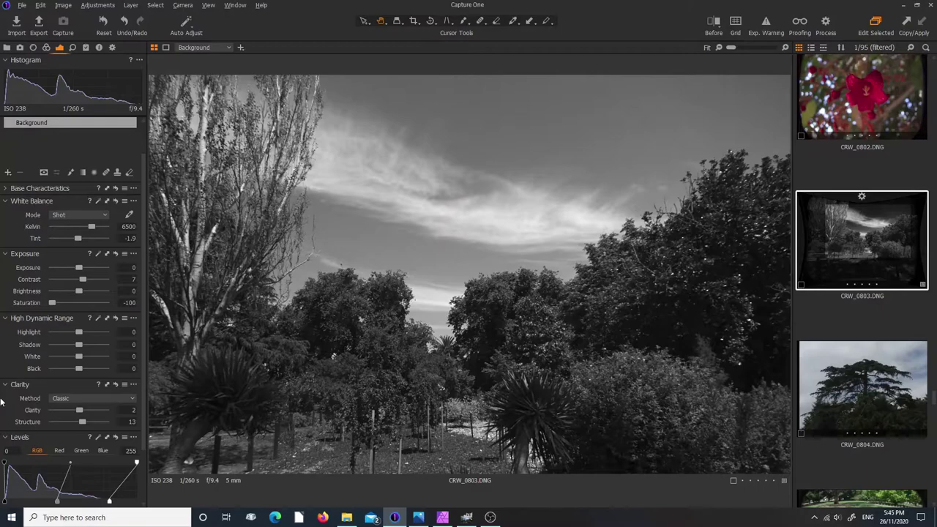
double_click(53, 303)
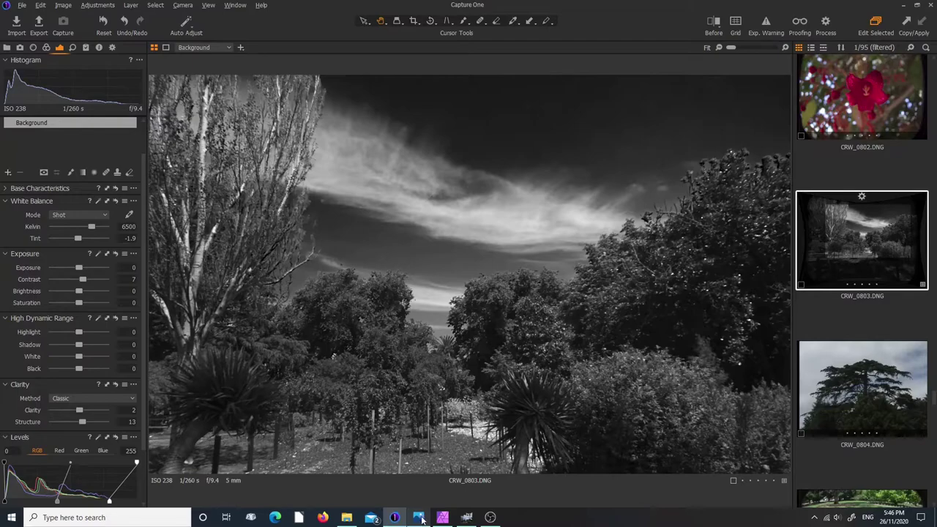
Step: Switch to Affinity Photo and add an HSL adjustment with a -100% saturation shift above the Desaturate layer of CRW_0803.tif
click(443, 520)
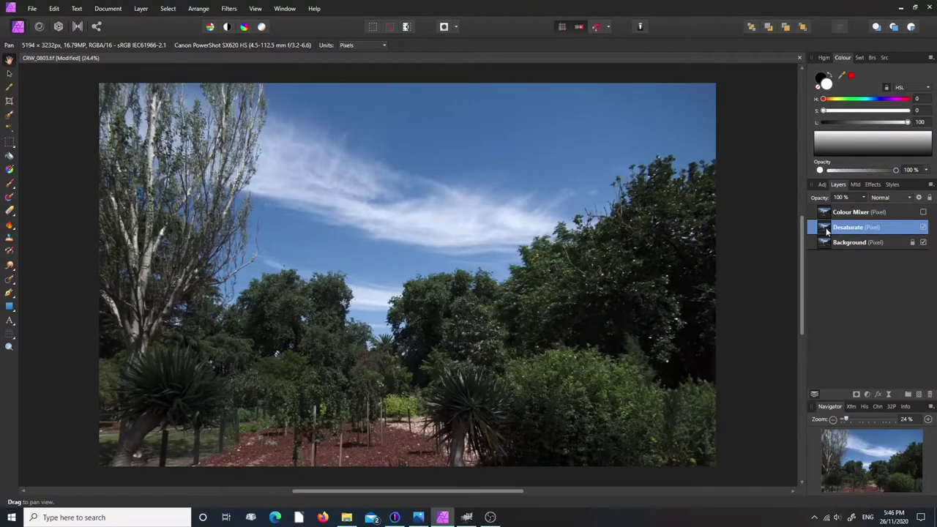
click(868, 396)
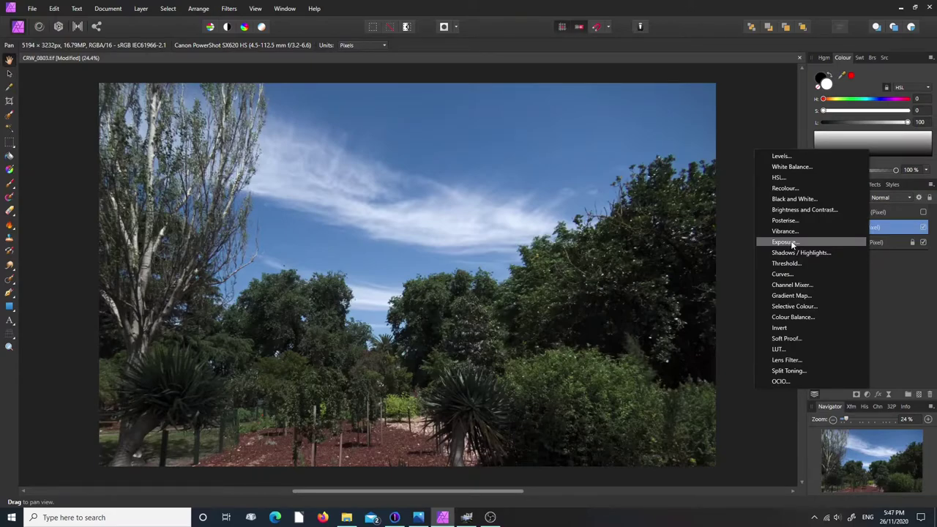
click(789, 177)
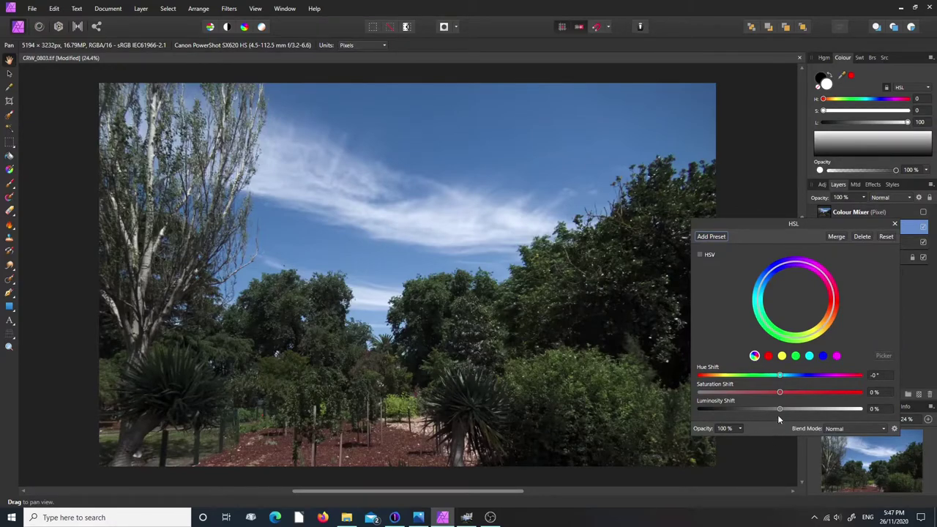
drag(781, 393, 698, 395)
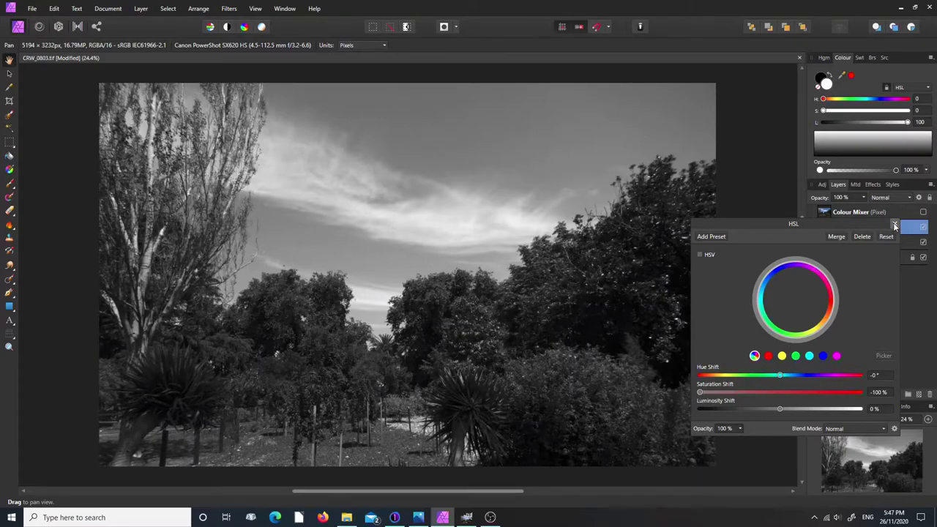
click(894, 224)
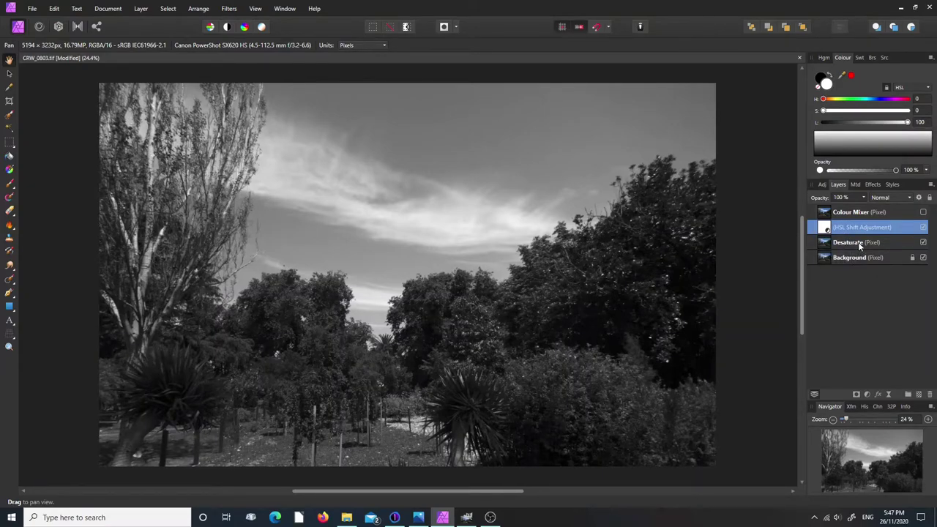
Step: Group the HSL adjustment with the Desaturate layer and check the group's contents
shift+click(860, 247)
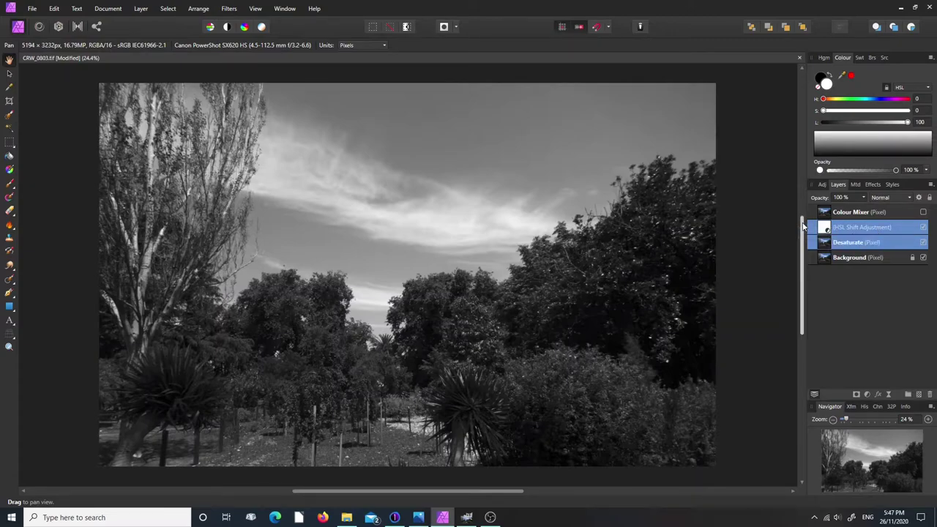
right_click(858, 228)
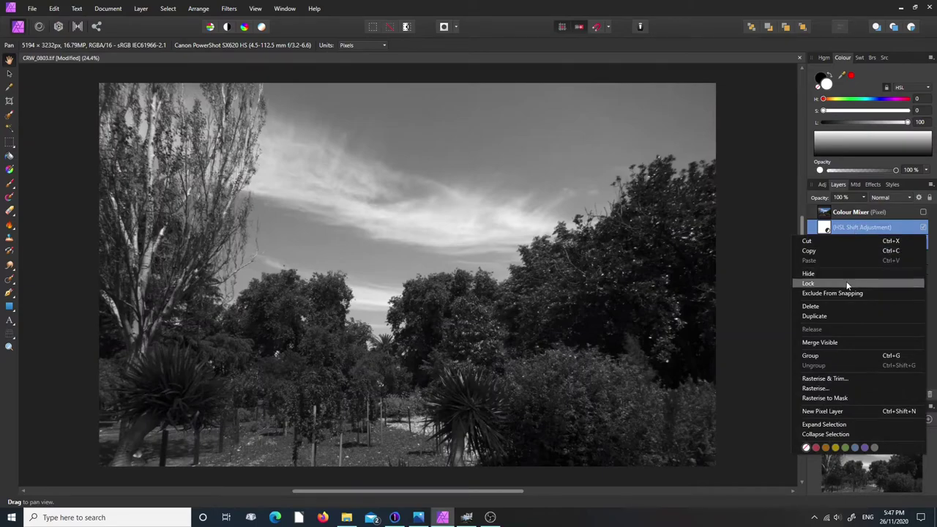
click(851, 357)
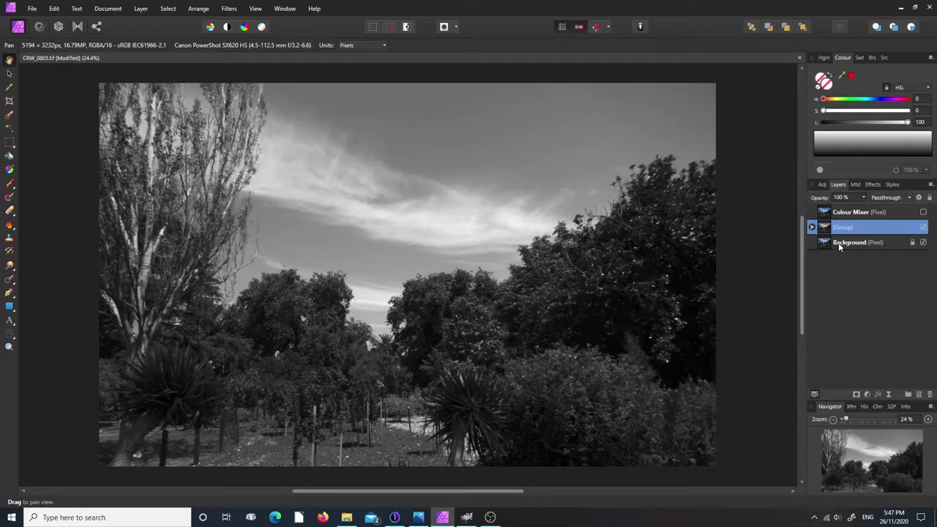
click(811, 228)
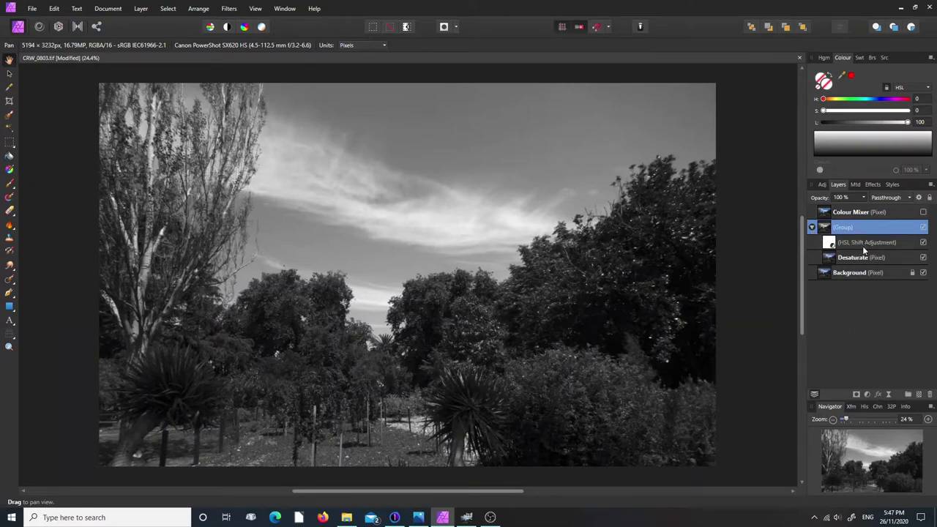
click(811, 227)
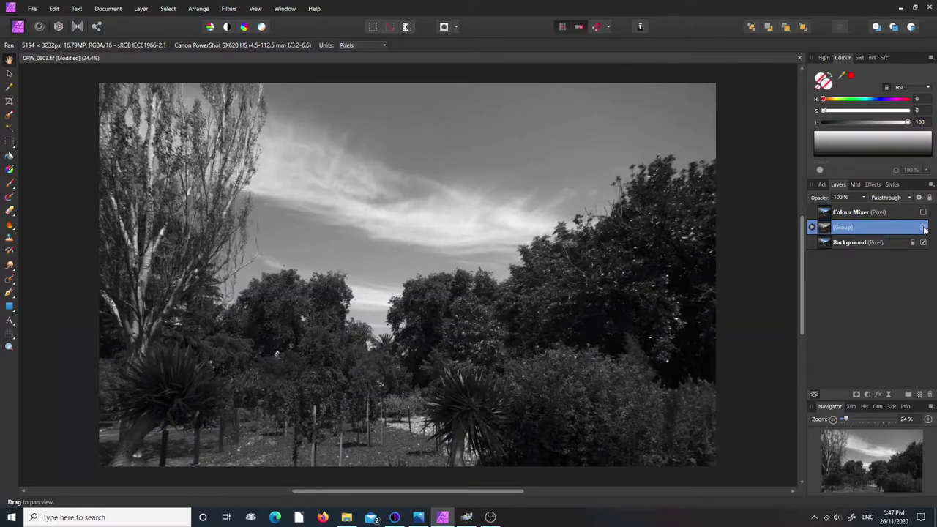
Step: Toggle the desaturated group's visibility to compare it with the colour original, leaving the group visible
click(924, 229)
click(924, 229)
click(924, 229)
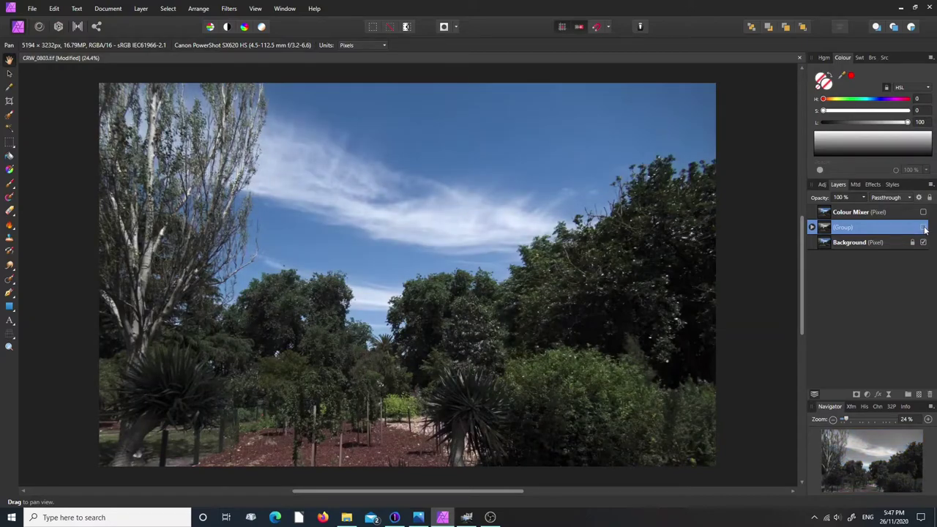
click(923, 228)
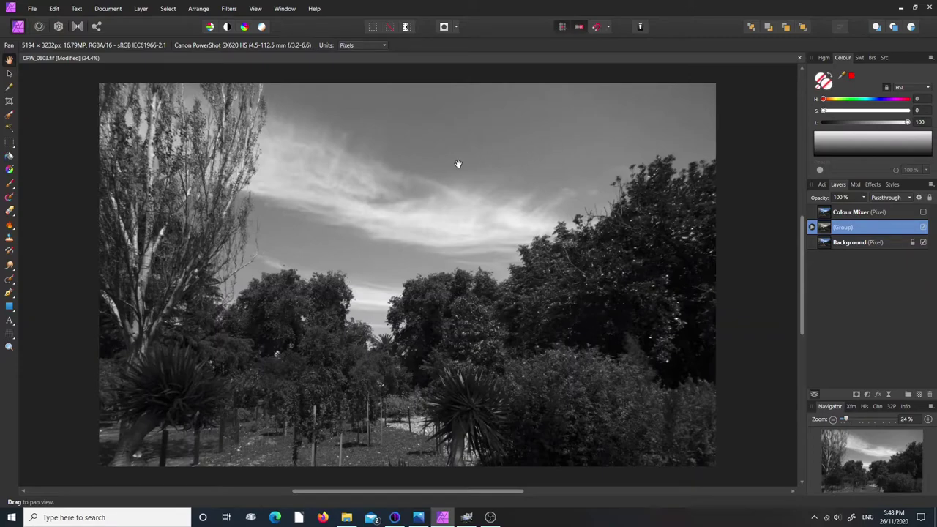
Step: Show the Colour Mixer layer and hide the desaturated group and the Background layer
click(828, 214)
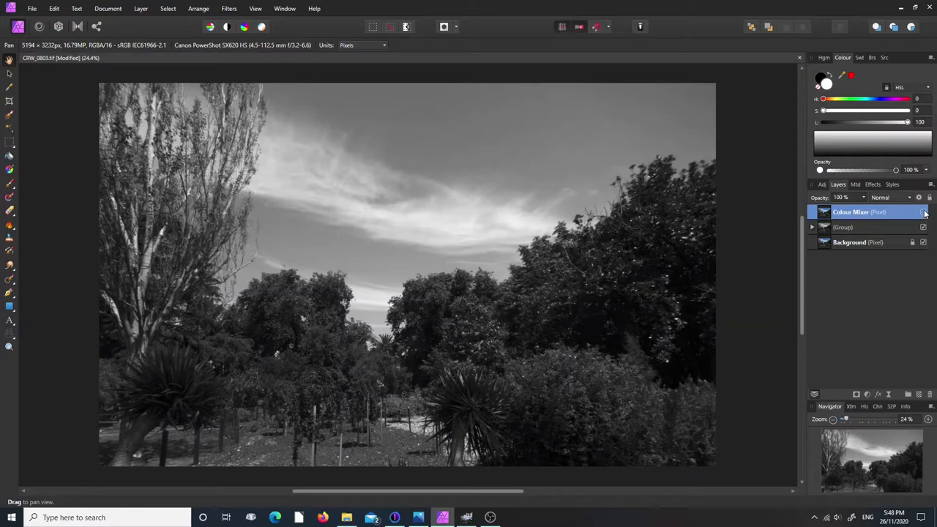
click(924, 212)
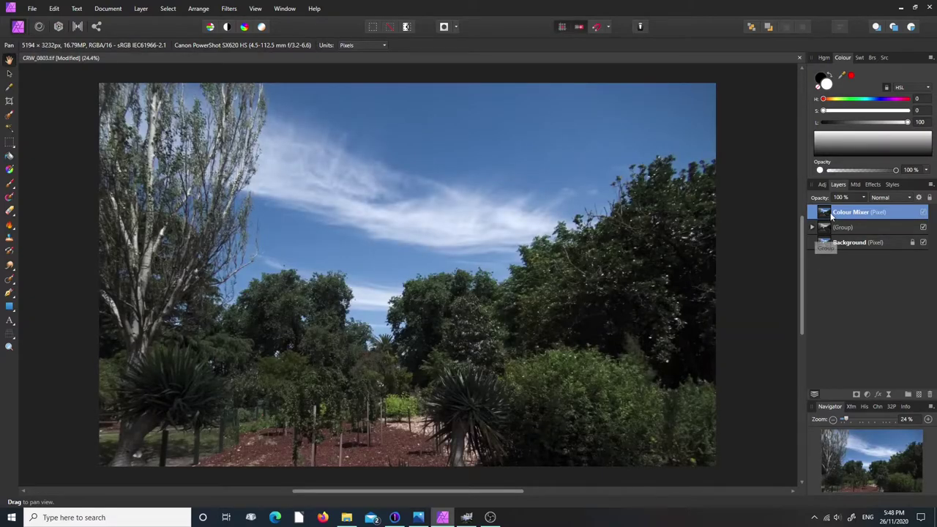
click(923, 228)
click(923, 242)
Step: Add a Black & White adjustment above the Colour Mixer layer with blue at -54% and cyan at -50%
click(867, 395)
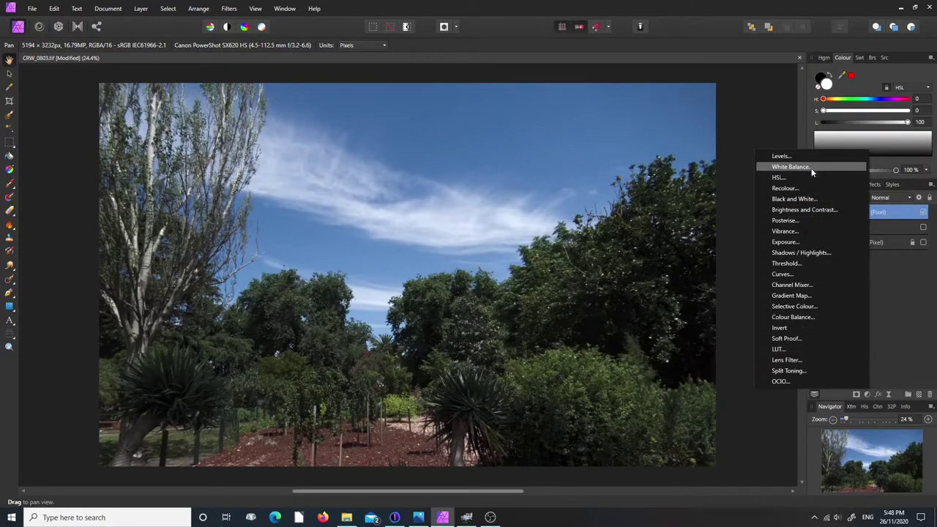
click(809, 200)
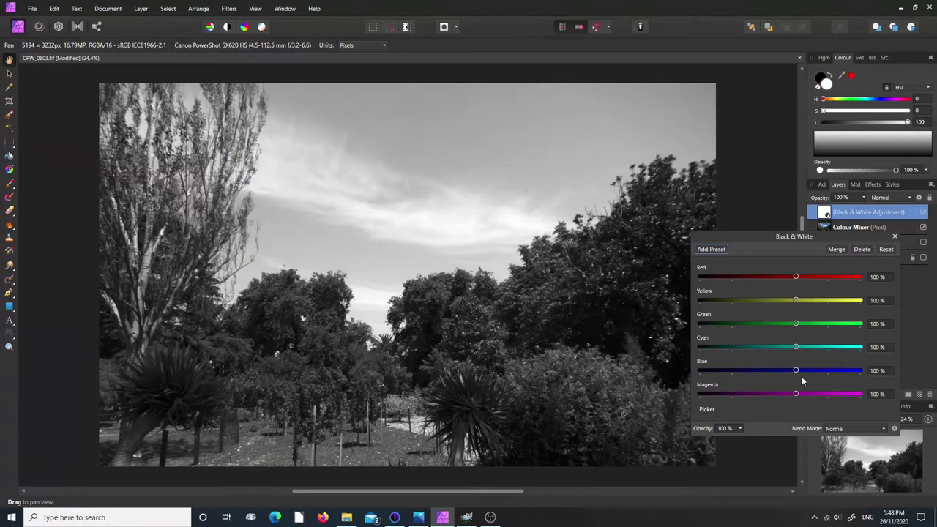
drag(794, 370, 751, 371)
drag(795, 346, 747, 370)
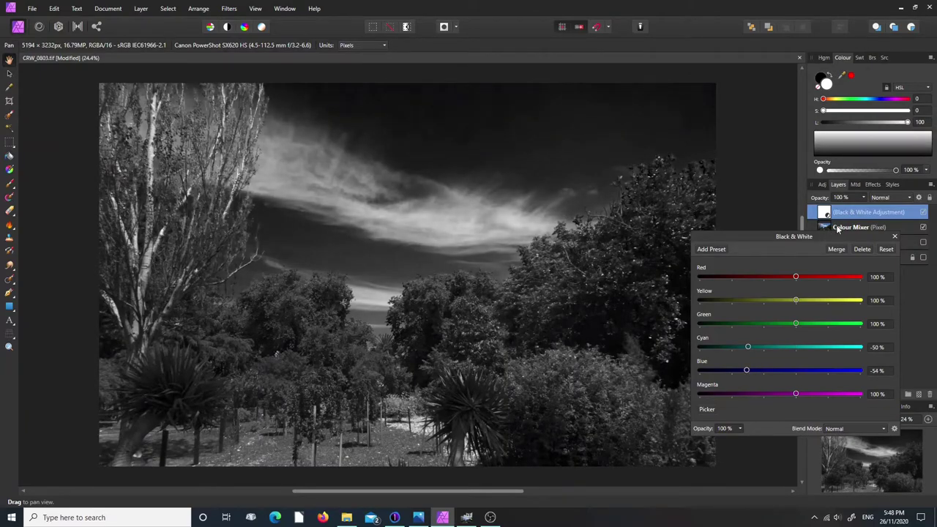
Step: Raise the Black & White adjustment's red to 219%, yellow to 233% and green to 226%
drag(796, 278, 834, 279)
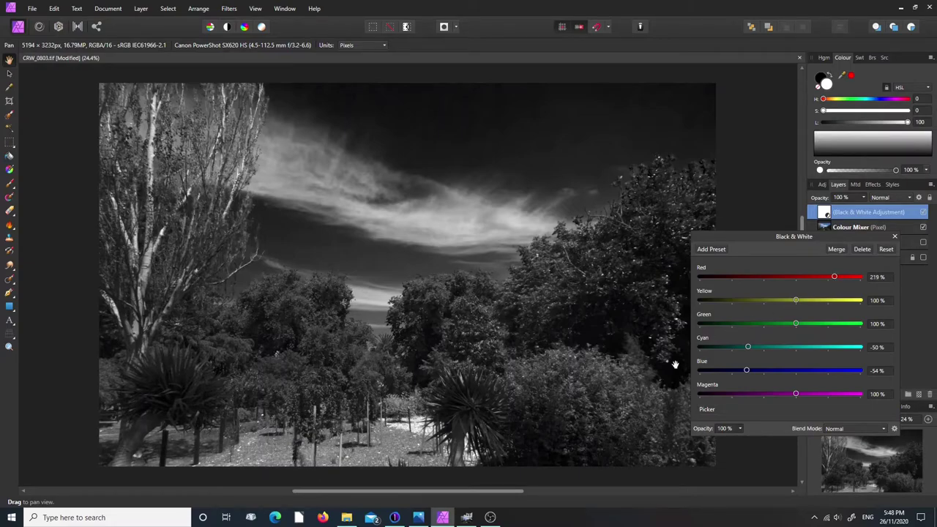
drag(796, 301, 835, 300)
drag(796, 324, 839, 300)
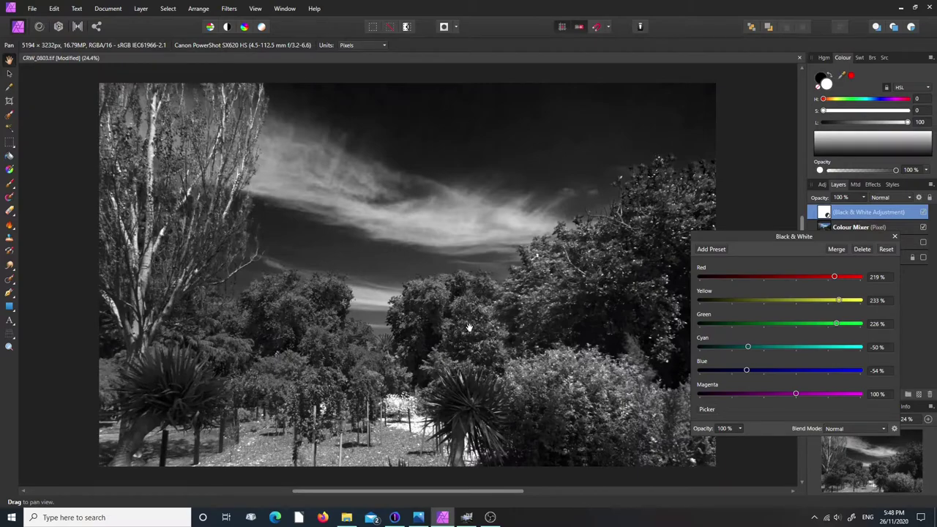
Step: Fine-tune the sky tones in the Black & White adjustment with cyan at -12% and blue at -54%, and close its settings
drag(751, 370, 757, 346)
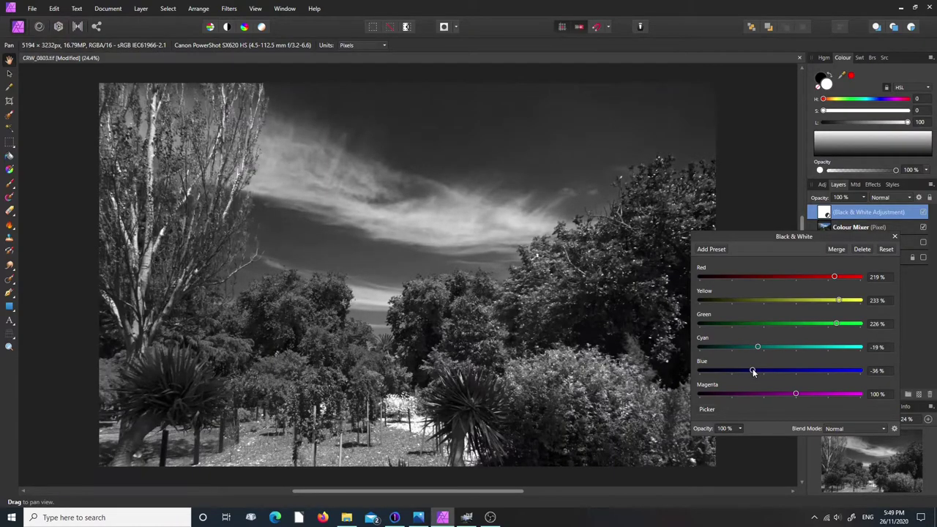
mouse_move(751, 371)
mouse_down()
mouse_move(732, 372)
mouse_move(751, 374)
mouse_up()
mouse_move(758, 346)
mouse_down()
mouse_move(747, 372)
mouse_move(759, 348)
mouse_up()
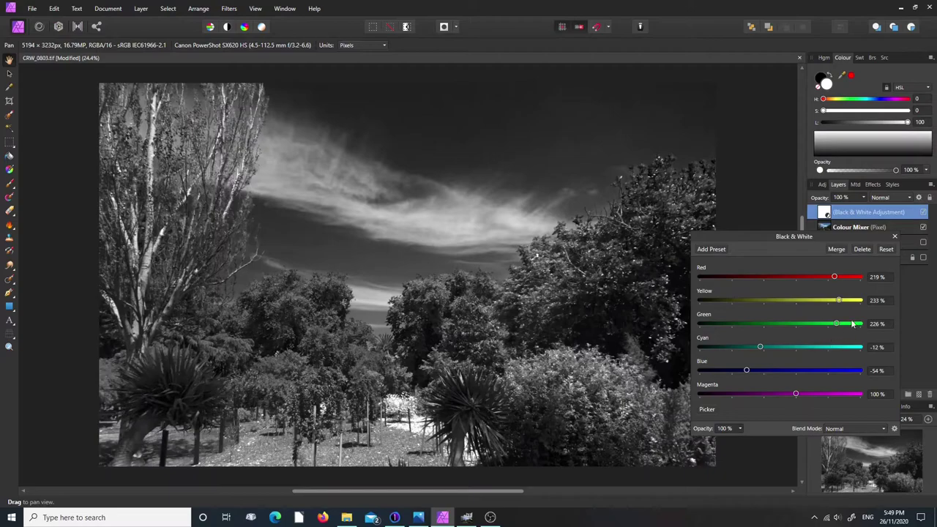
click(893, 238)
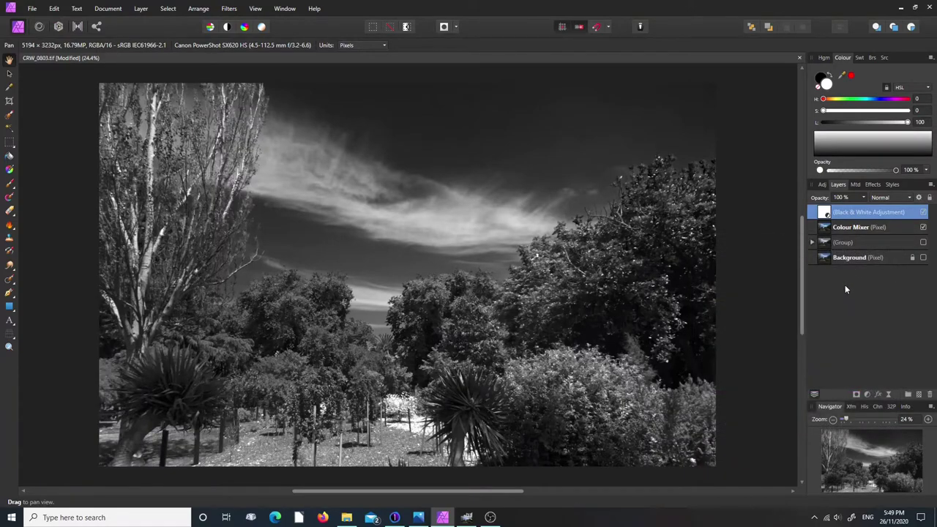
Step: Group the Black & White adjustment with the Colour Mixer layer
shift+click(849, 228)
right_click(852, 213)
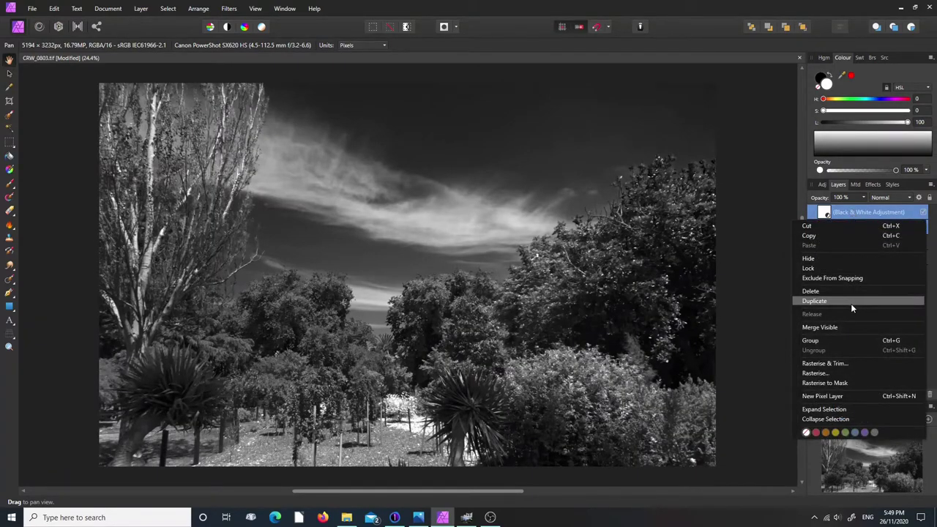
click(834, 341)
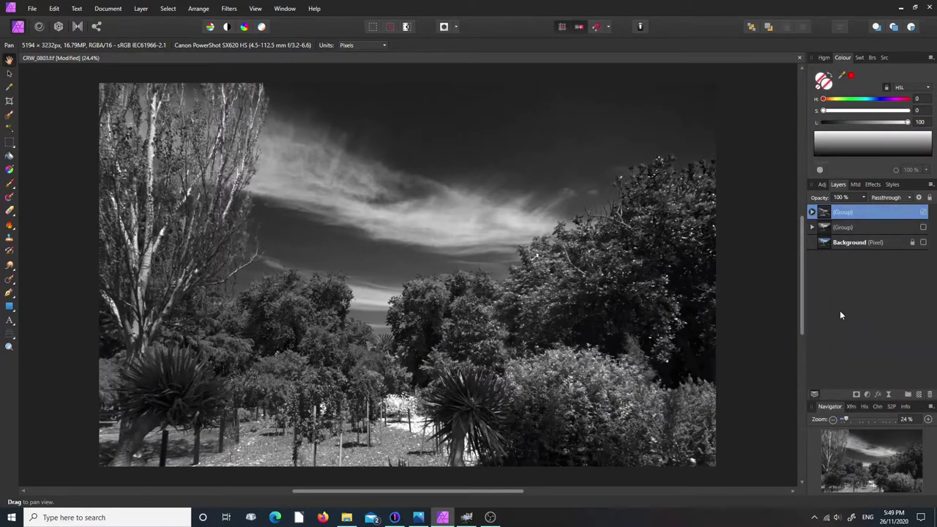
Step: Show the Background layer and toggle the top group's visibility to compare the colour photo with the mixer-based black and white
click(923, 243)
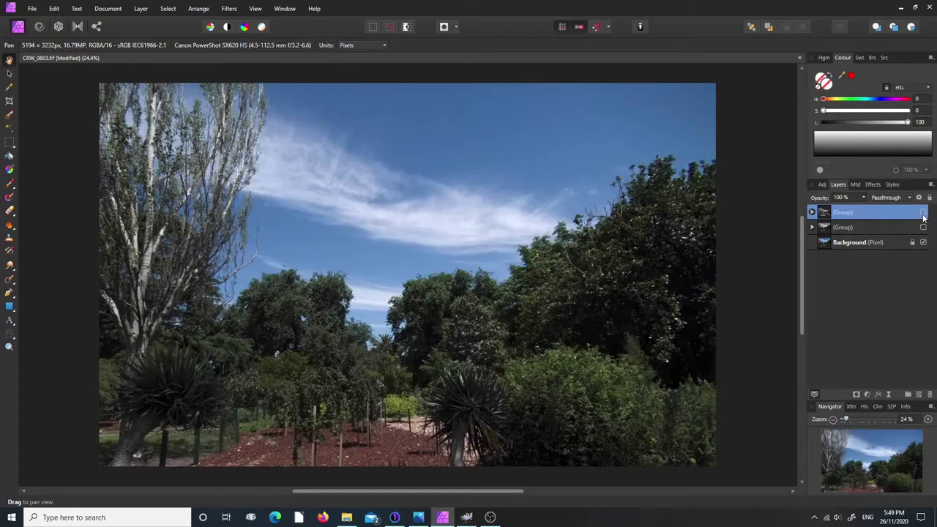
click(923, 212)
click(923, 212)
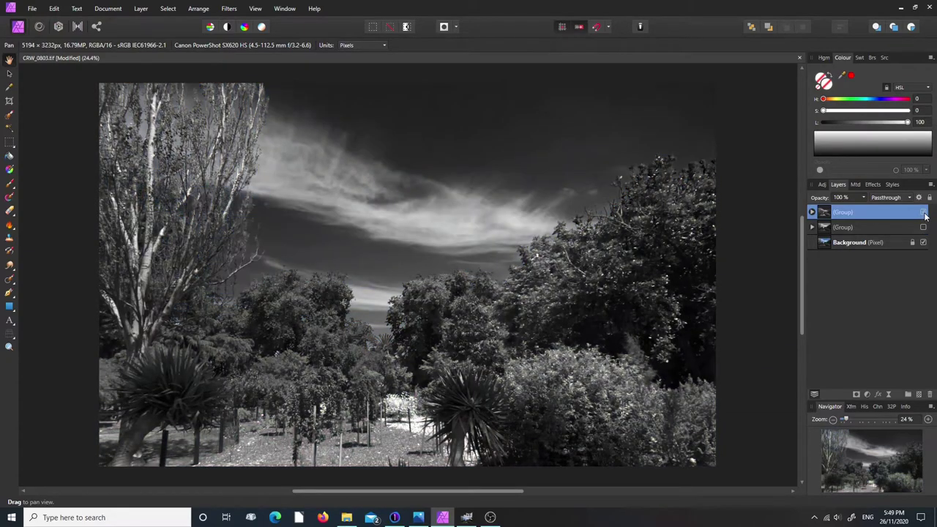
click(923, 213)
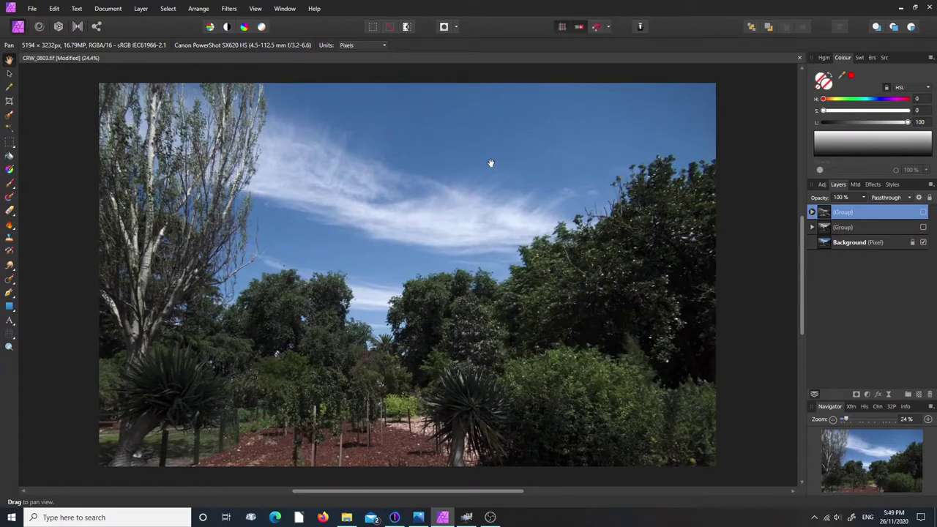
click(923, 213)
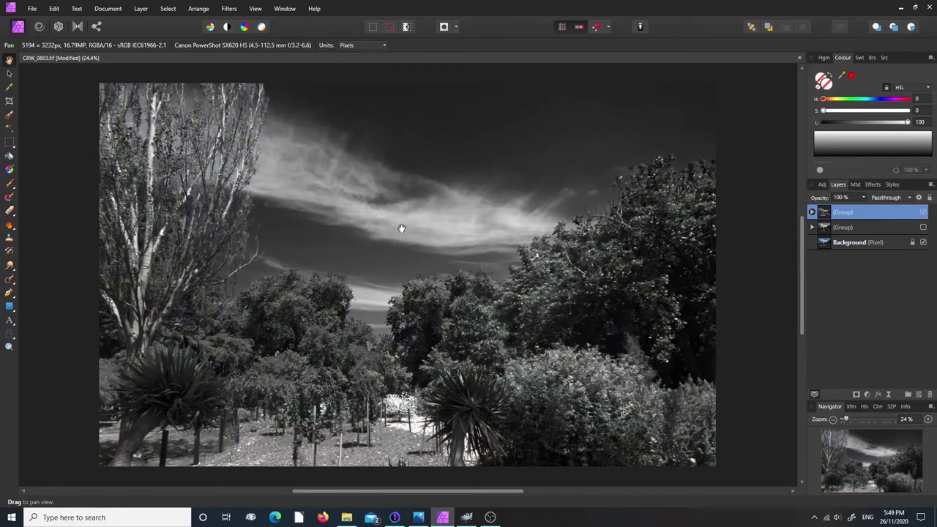
Step: Show the lower group and toggle the top group's visibility to compare simple desaturation with the colour-mixer conversion
click(923, 226)
click(924, 212)
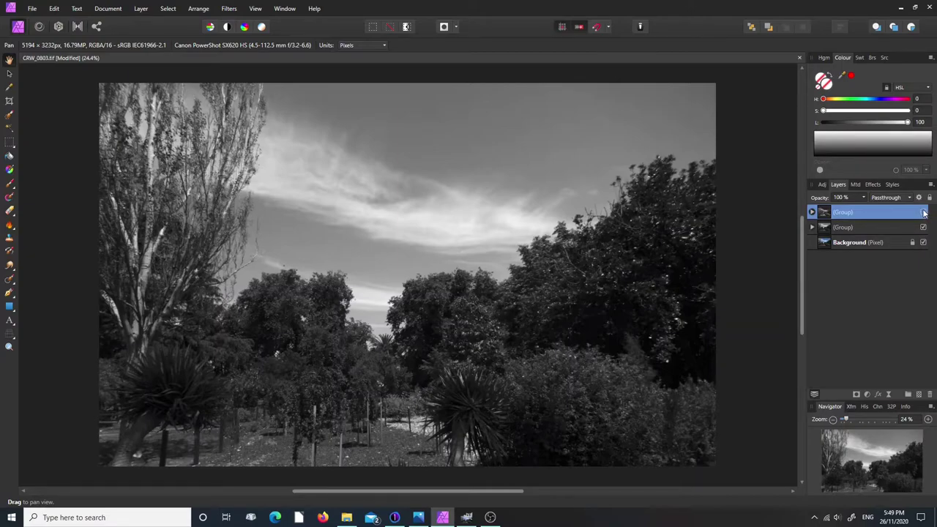
click(923, 213)
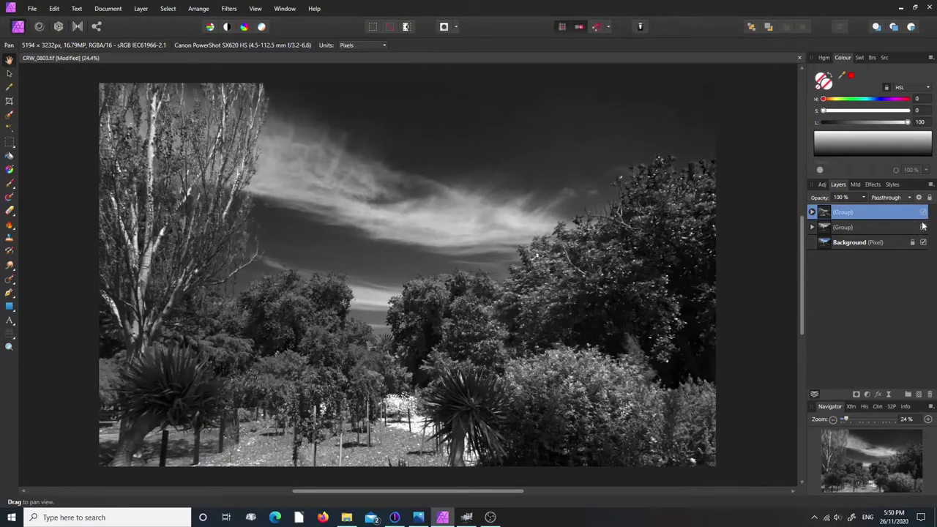
click(923, 213)
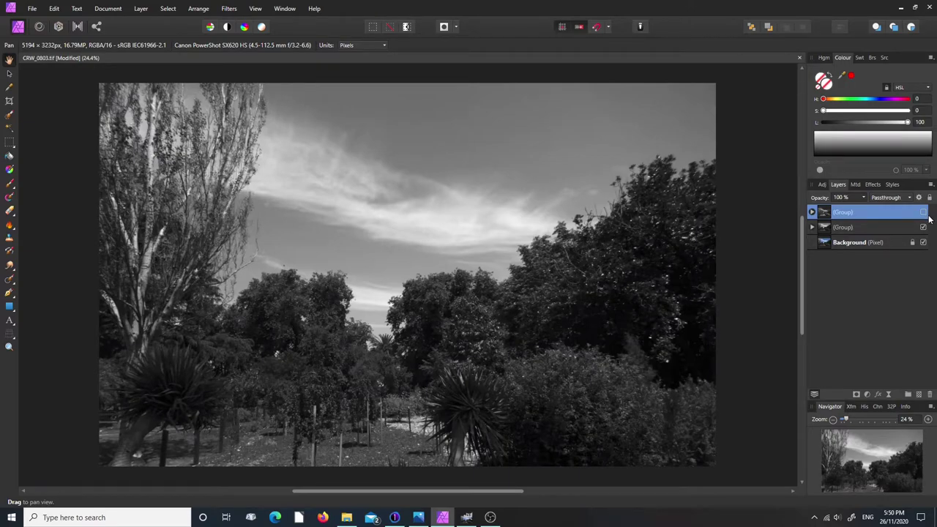
click(924, 213)
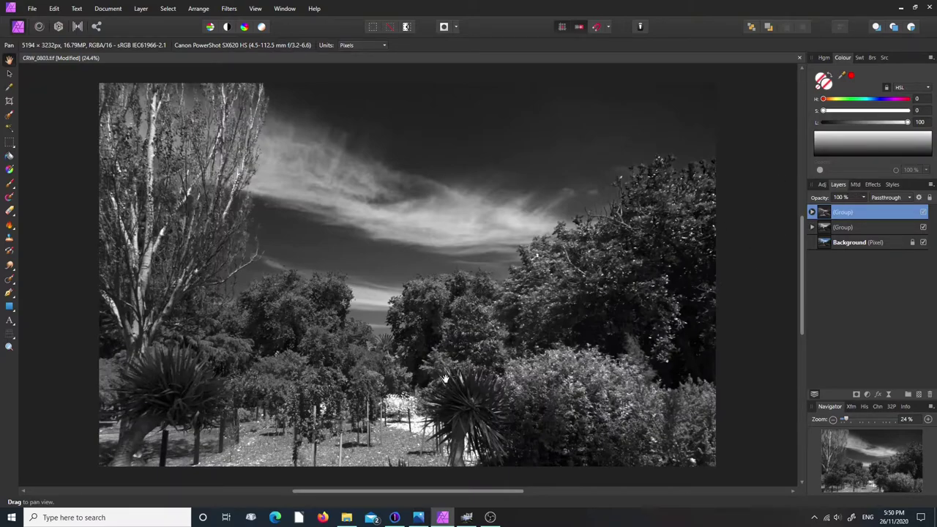
Step: Expand the top group and review the colour settings of its Black & White adjustment
click(811, 212)
click(831, 229)
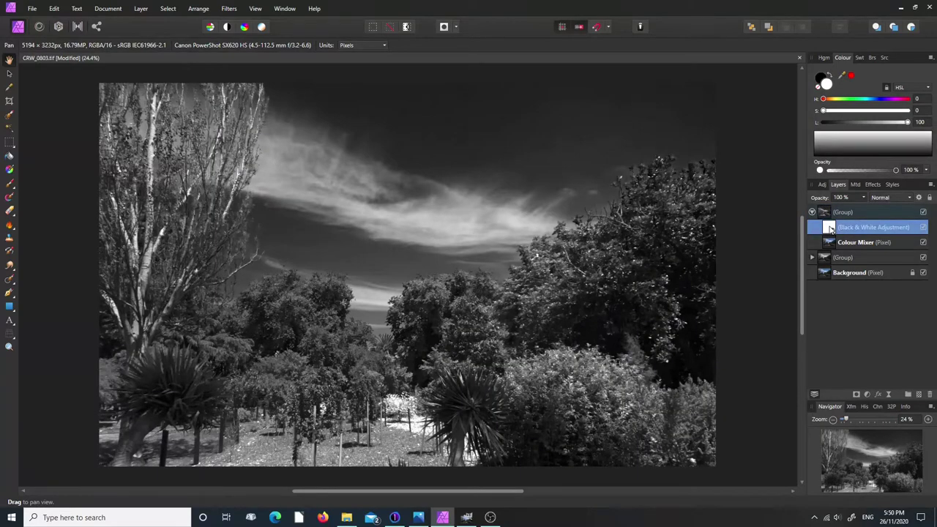
double_click(830, 229)
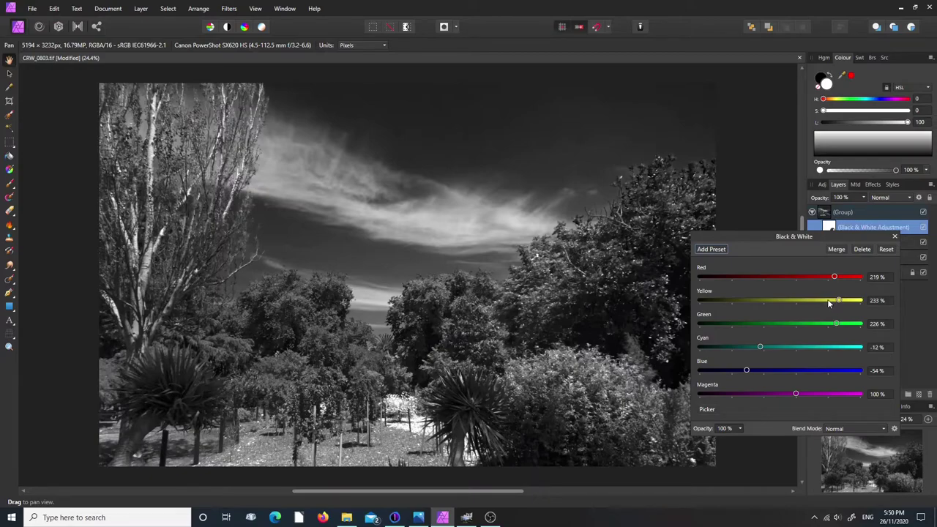
click(895, 236)
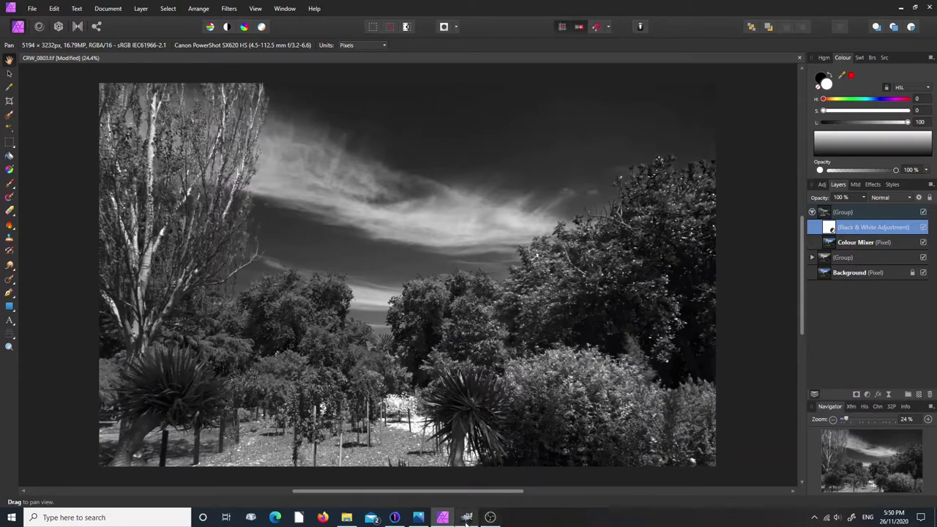
Step: Switch to GIMP, select the Desaturate layer and hide the mixer layer
mouse_move(468, 520)
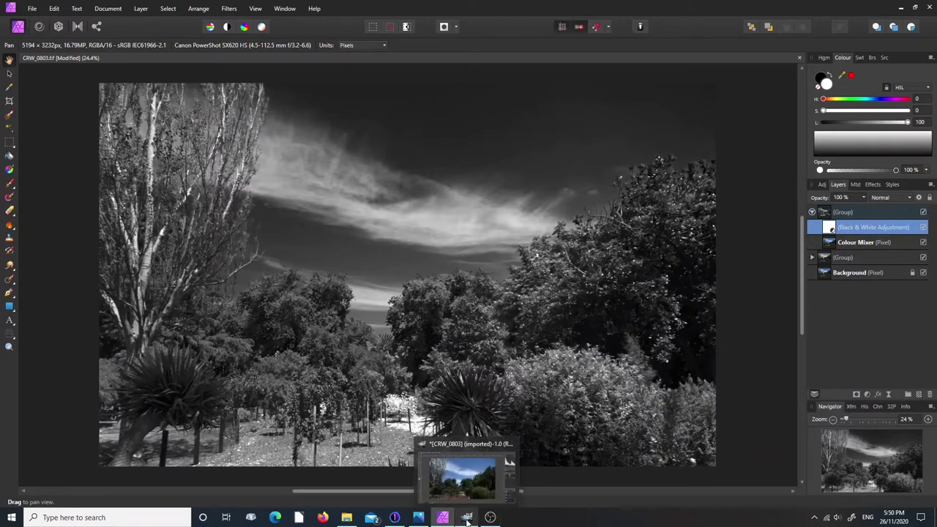
click(467, 519)
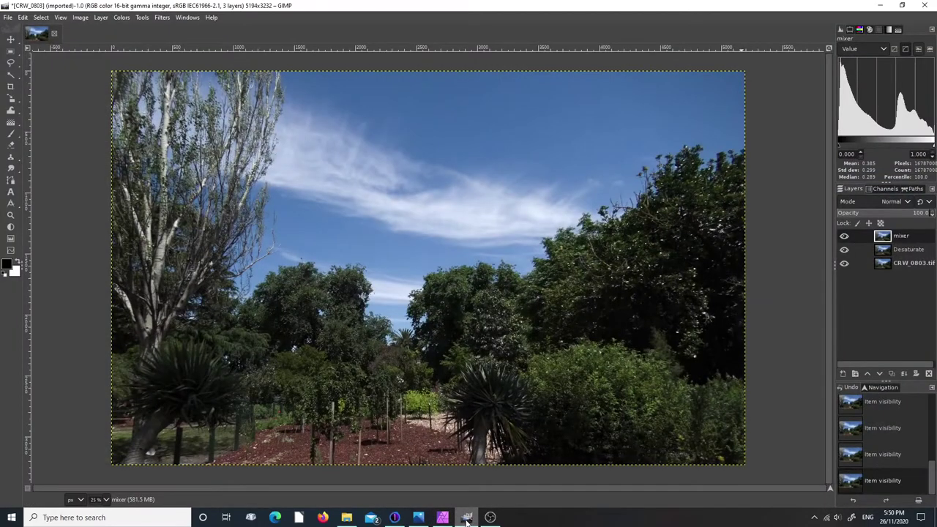
click(887, 253)
click(844, 235)
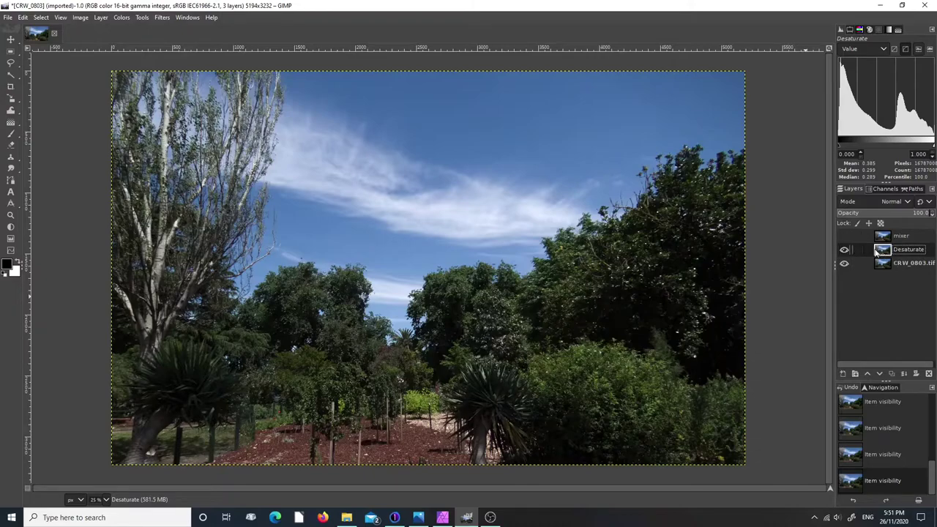
click(123, 18)
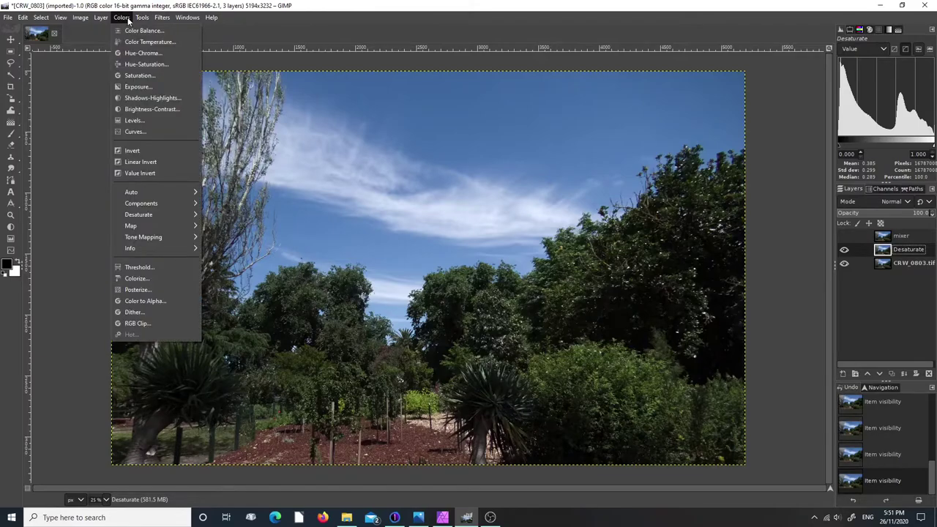
click(137, 65)
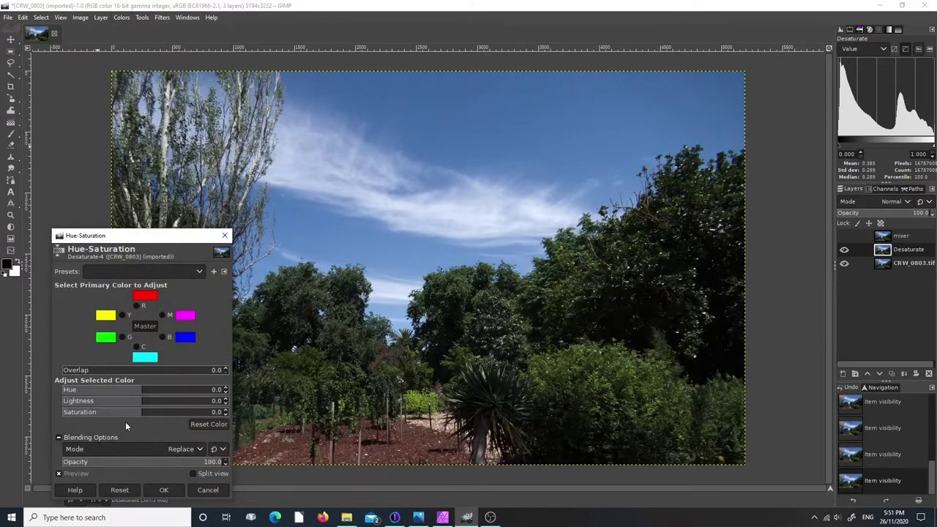
drag(142, 414, 32, 426)
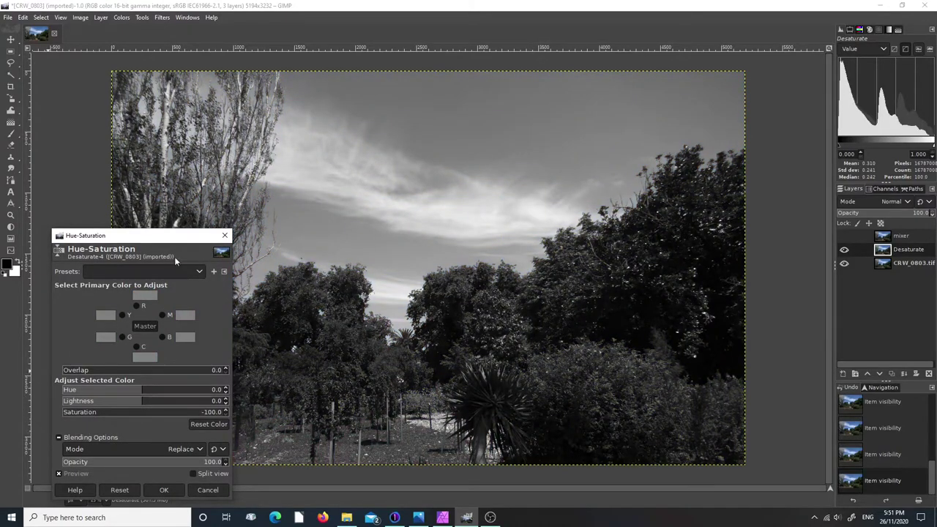
click(225, 235)
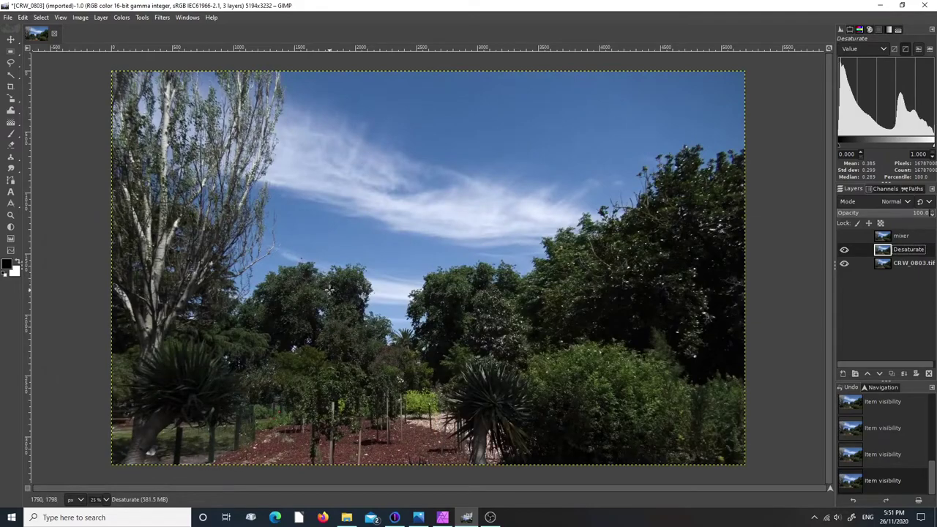
Step: Desaturate the Desaturate layer completely with a Saturation adjustment at scale 0.000
click(122, 19)
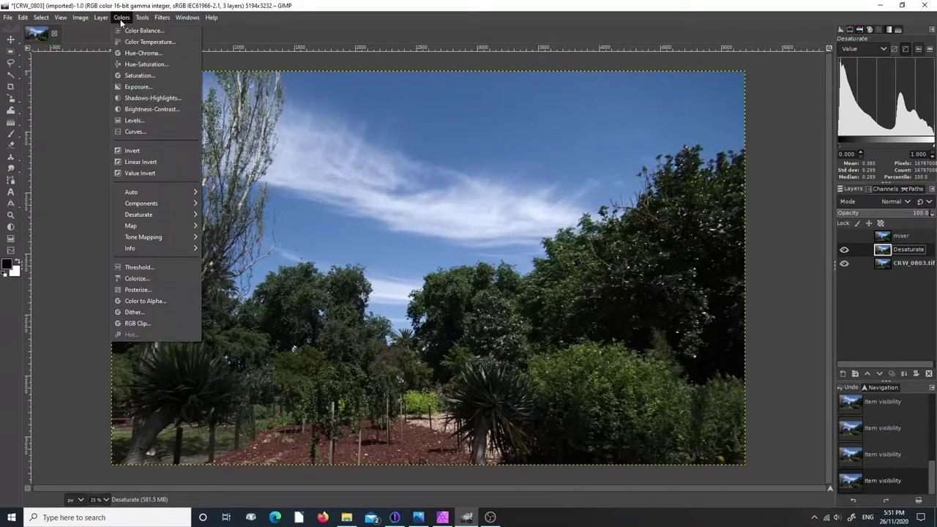
click(145, 75)
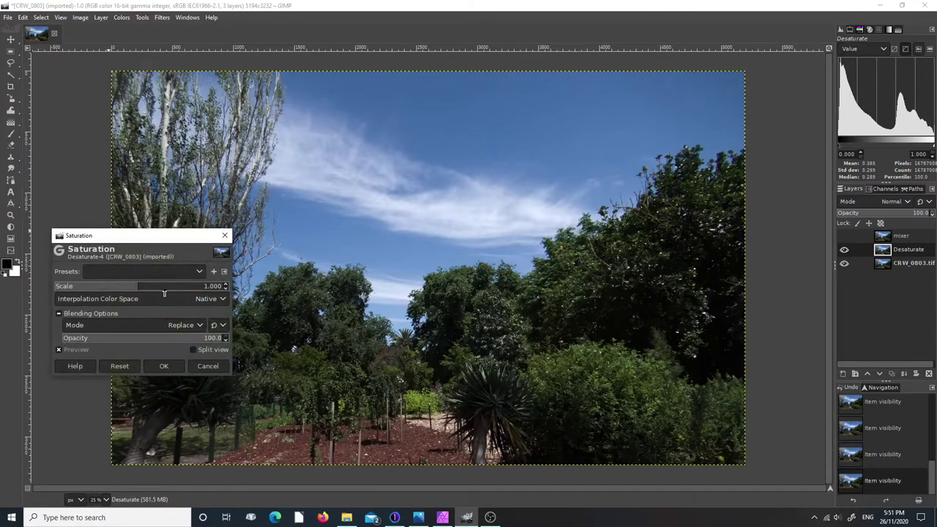
drag(138, 288, 31, 299)
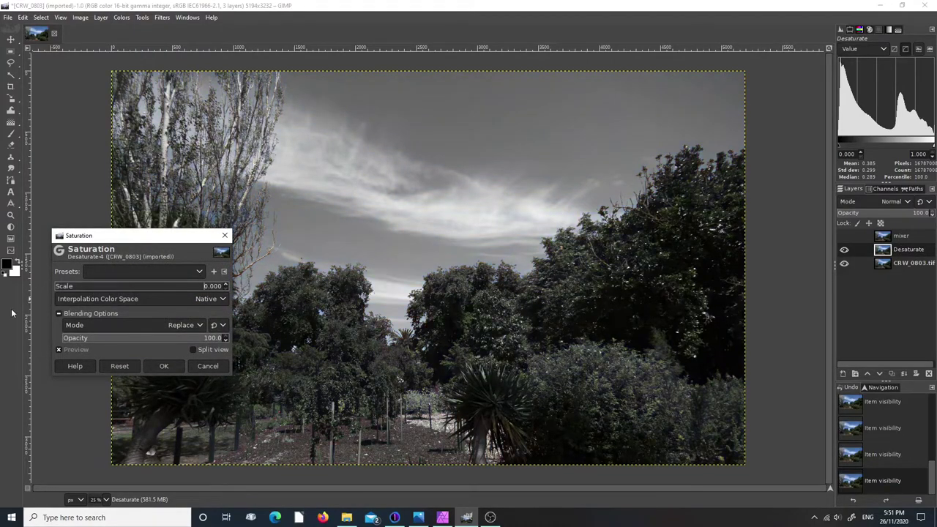
click(163, 366)
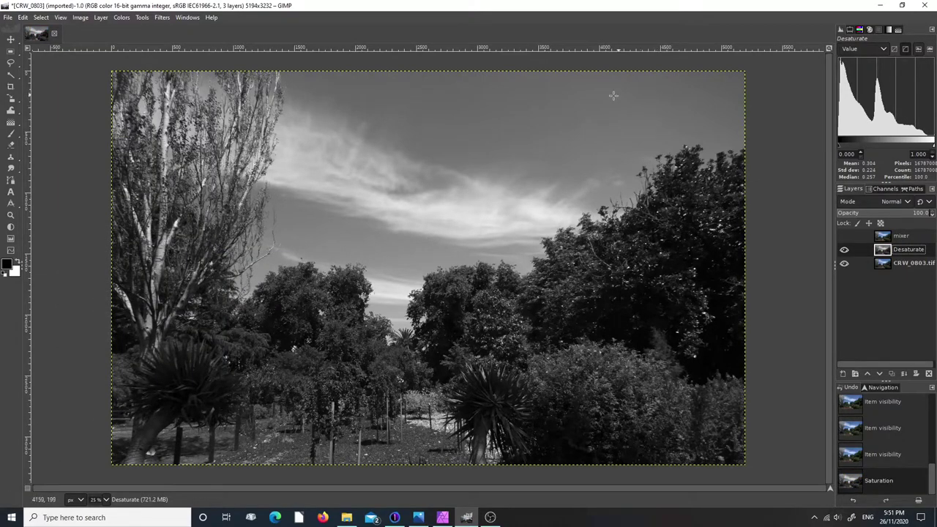
Step: Show and select the mixer layer, and open the Mono Mixer for it
click(844, 235)
click(883, 236)
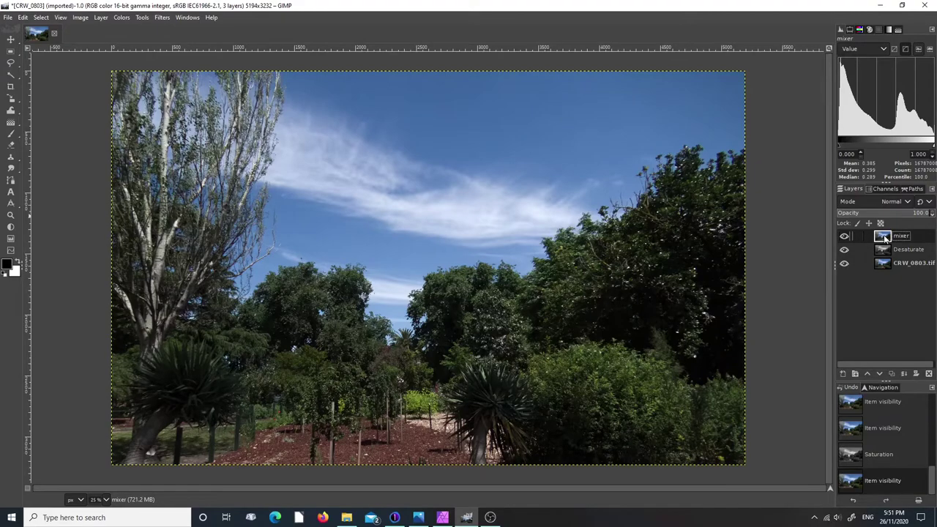
click(122, 17)
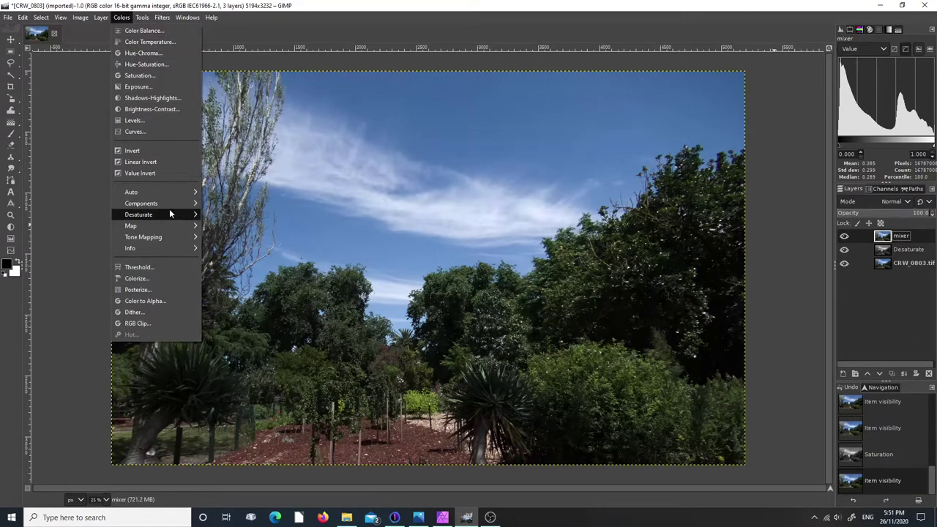
mouse_move(164, 219)
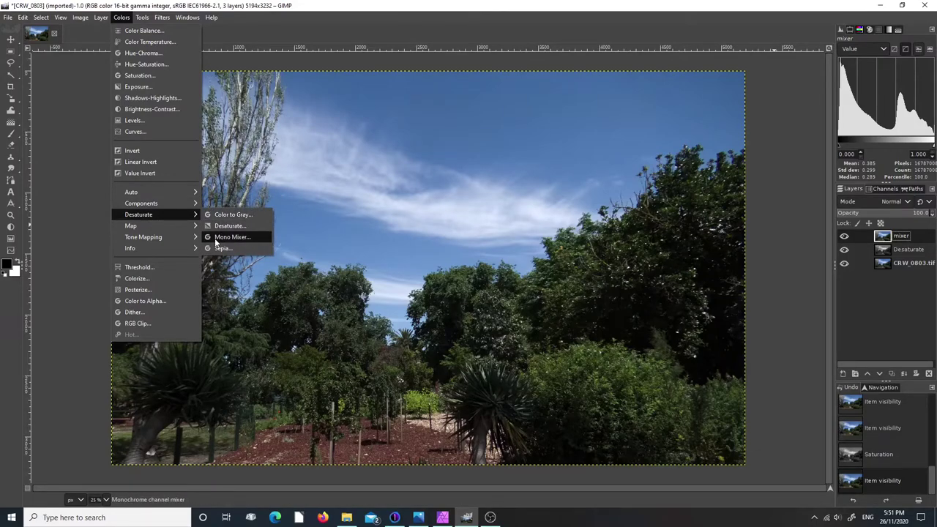
mouse_move(178, 203)
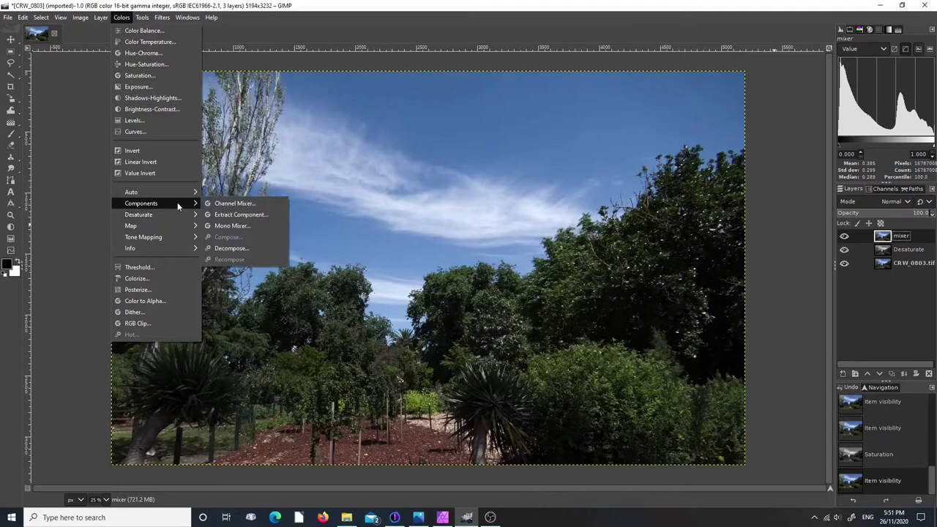
click(228, 227)
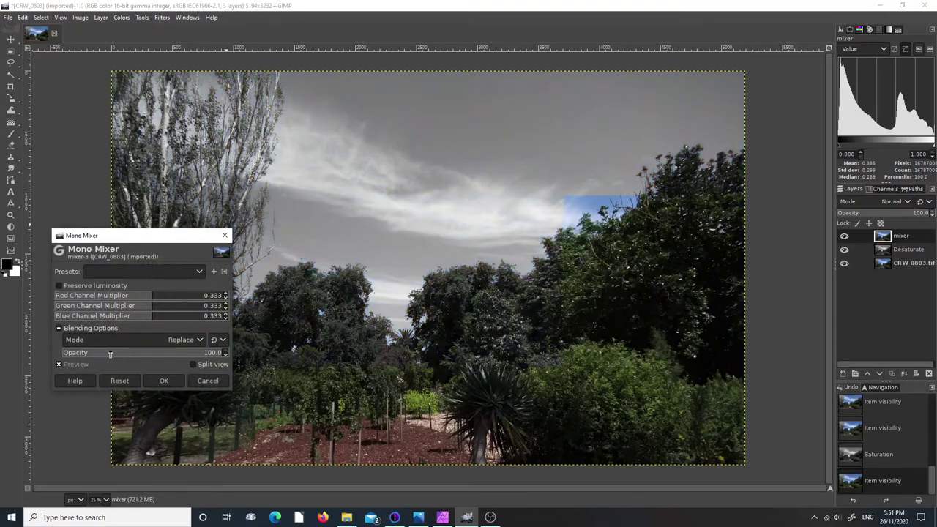
mouse_move(161, 238)
mouse_down()
mouse_move(149, 260)
mouse_move(170, 250)
mouse_up()
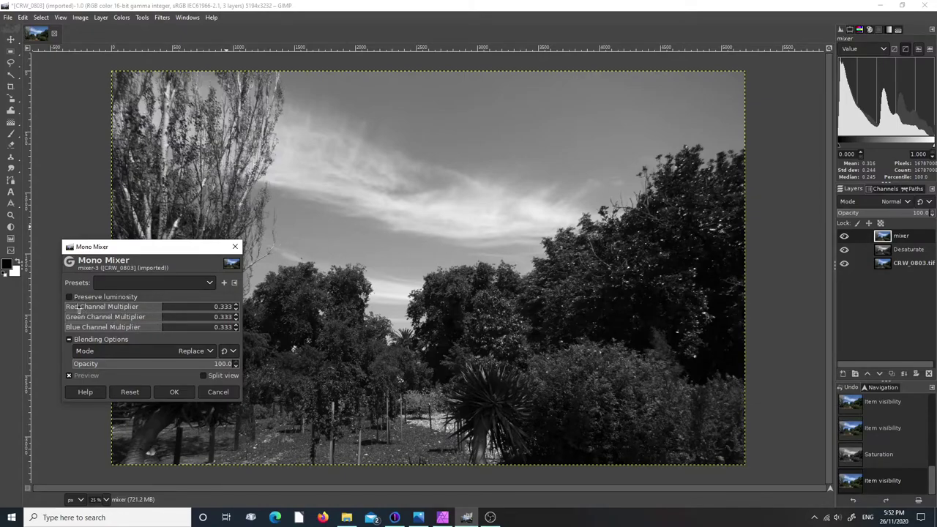
drag(162, 309, 192, 306)
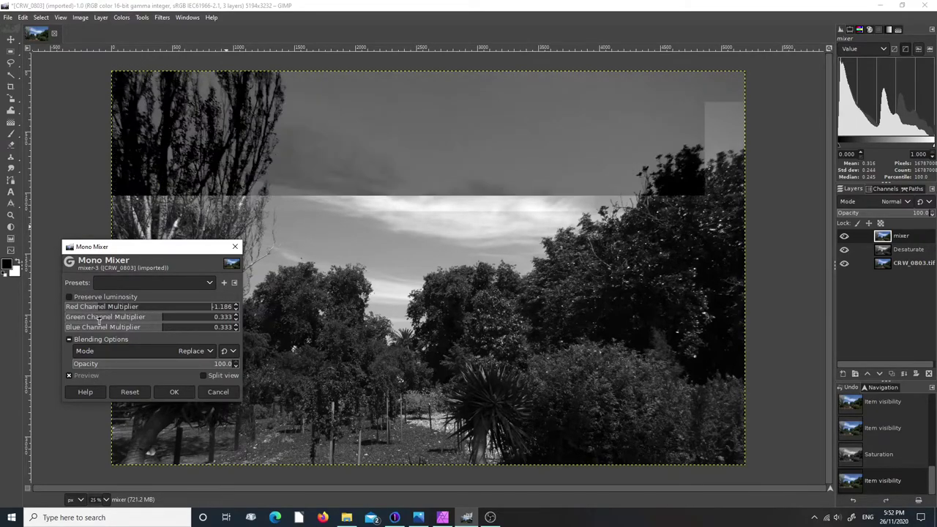
drag(100, 307, 167, 310)
click(130, 391)
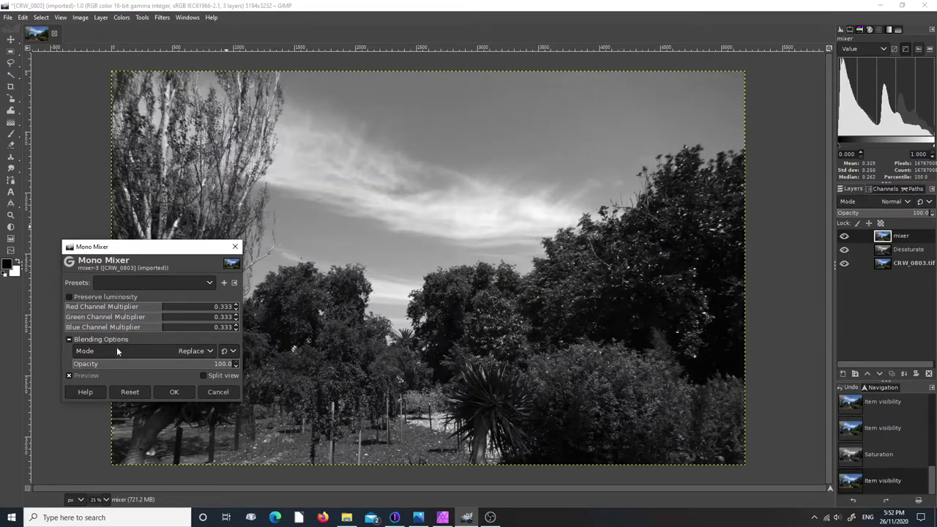
Step: Enable Preserve luminosity in the Mono Mixer and set the red channel multiplier to 0.709 and green to 2.244
click(69, 297)
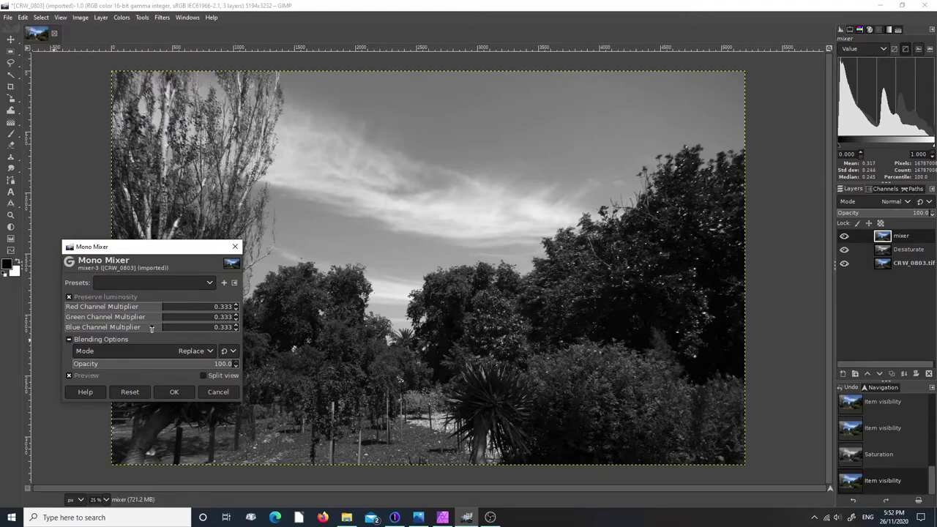
drag(163, 309, 180, 311)
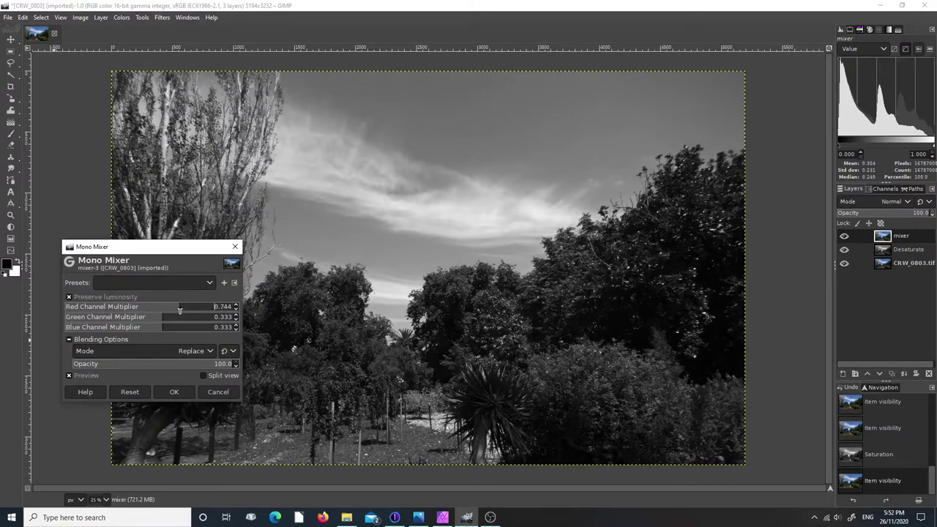
drag(180, 311, 242, 320)
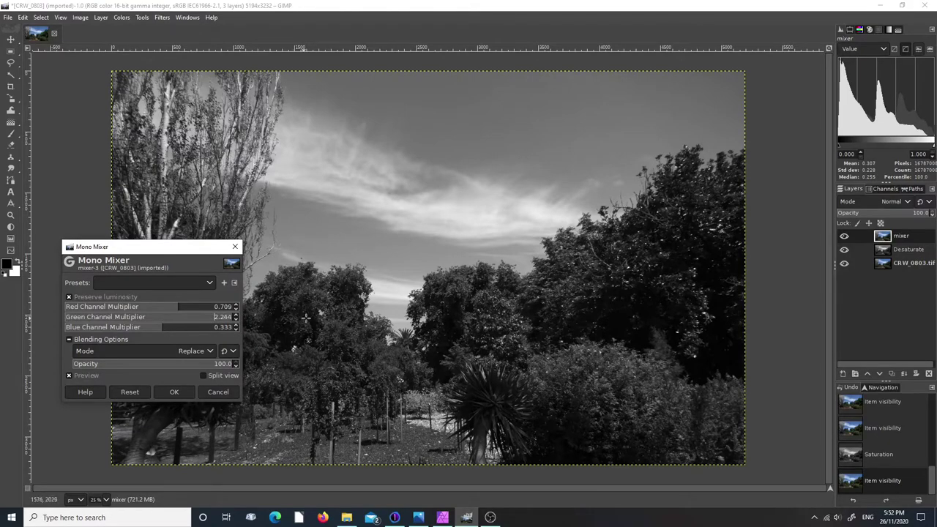
Step: Lower the Mono Mixer's red channel multiplier to -1.500 and the blue channel multiplier to -0.651
drag(179, 309, 86, 311)
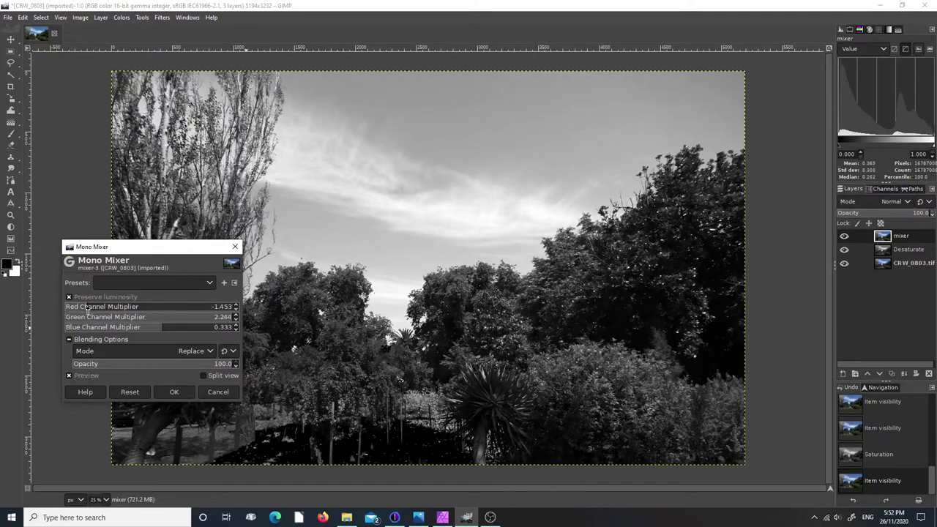
drag(88, 311, 85, 312)
drag(163, 331, 117, 336)
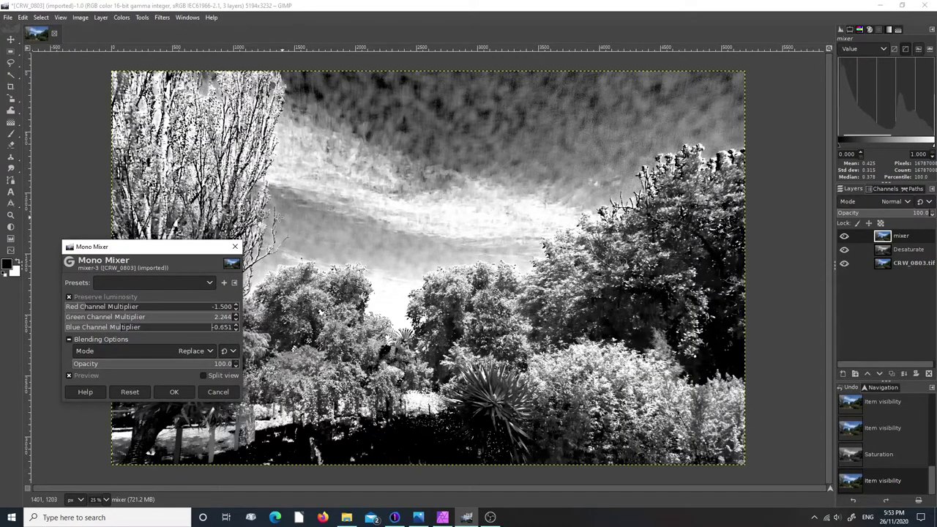
Step: Raise the Mono Mixer's red channel multiplier to -0.337 and lower the blue channel multiplier to -0.814
drag(88, 307, 116, 334)
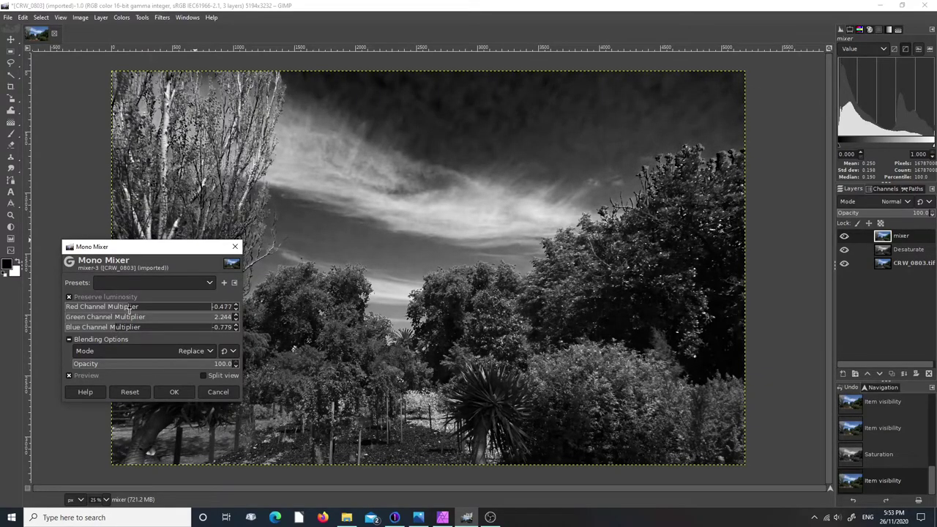
drag(132, 308, 133, 309)
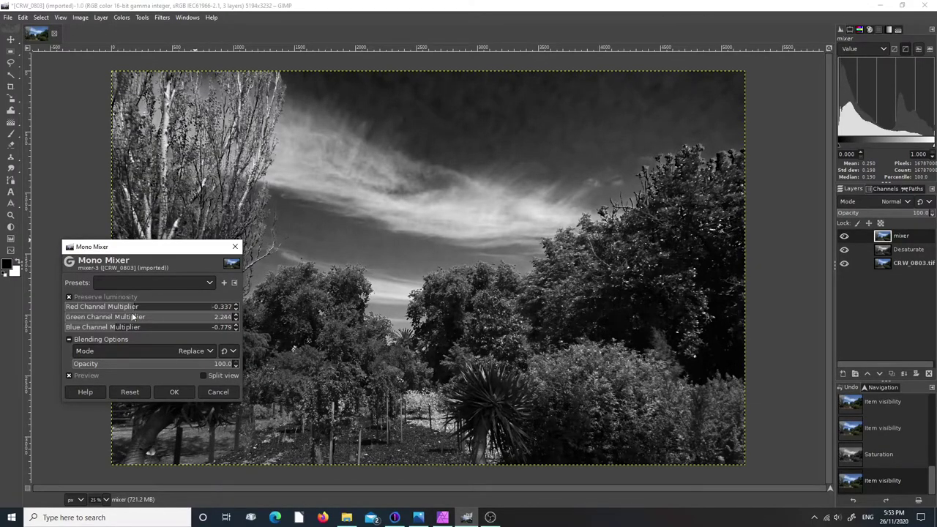
drag(115, 330, 114, 329)
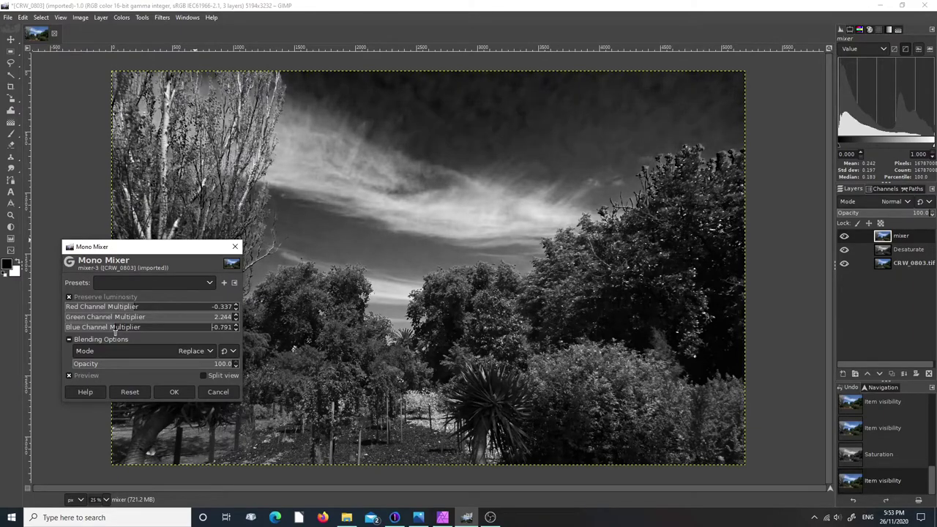
drag(115, 330, 114, 331)
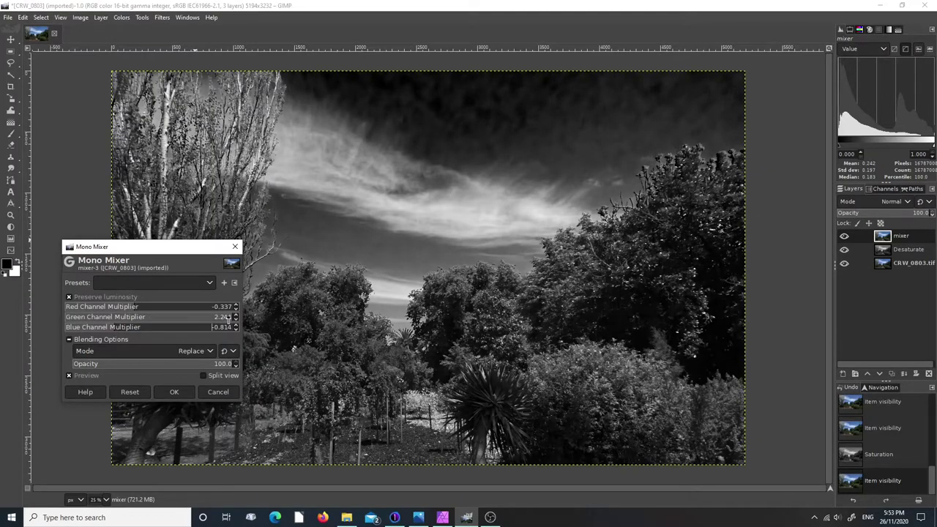
Step: Set the Mono Mixer's green channel multiplier to 2.116 and the blue channel multiplier to -0.791
drag(232, 317, 224, 320)
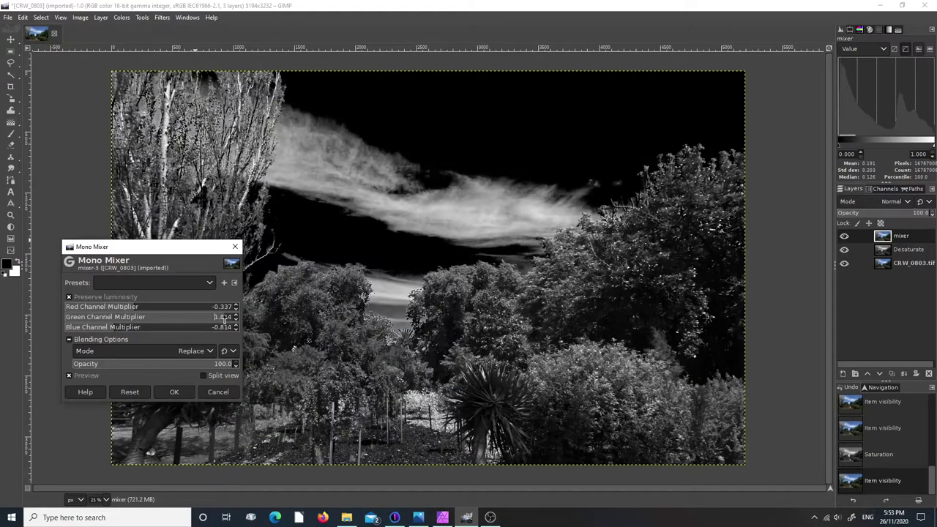
drag(113, 330, 117, 330)
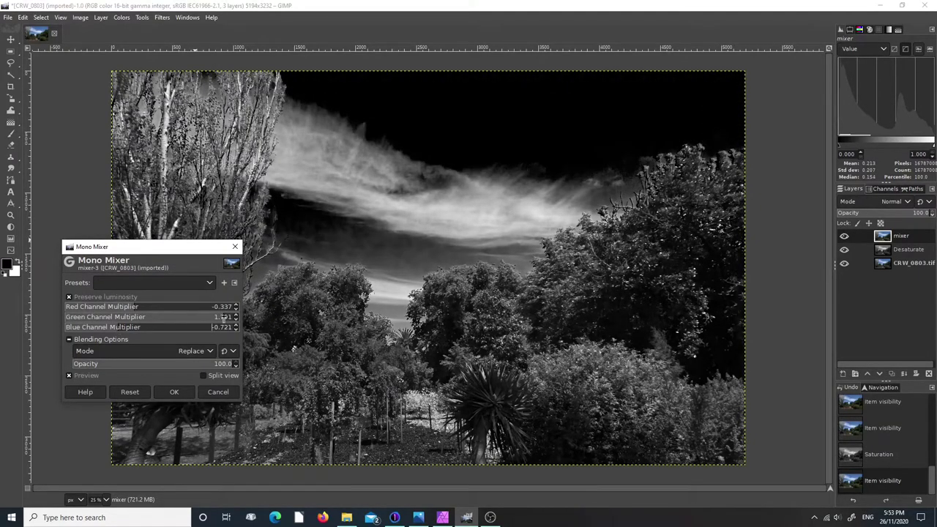
scroll(235, 318, up, 2)
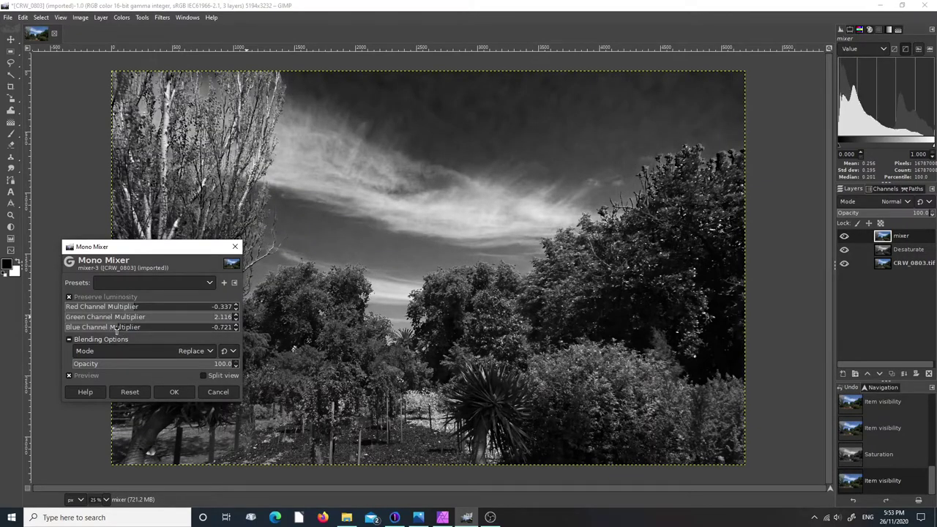
scroll(116, 329, down, 1)
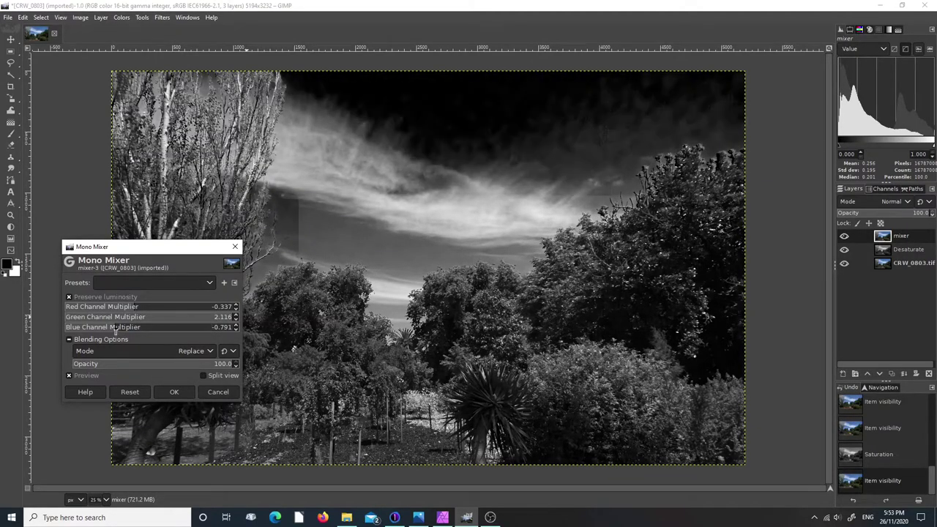
Step: Set the Mono Mixer's red channel multiplier to 0.547 and the blue channel multiplier to -0.884
drag(115, 331, 174, 310)
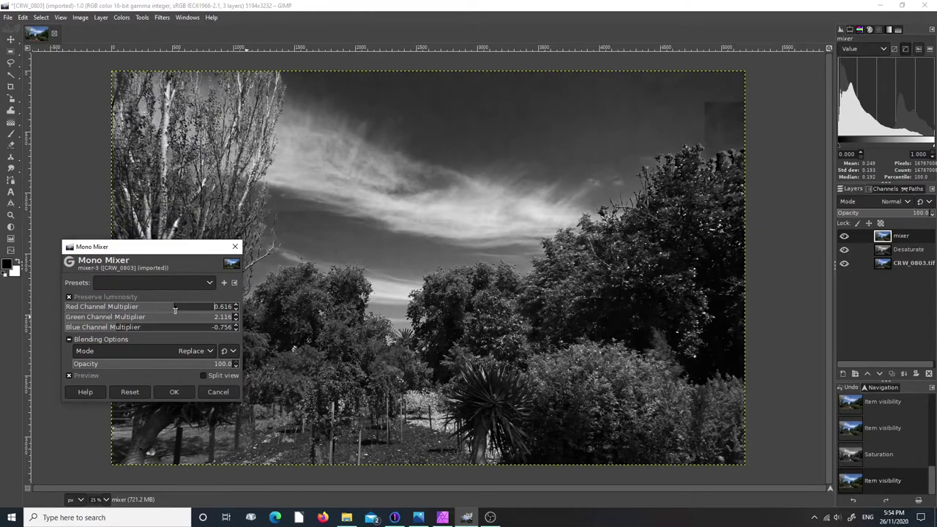
drag(176, 311, 148, 314)
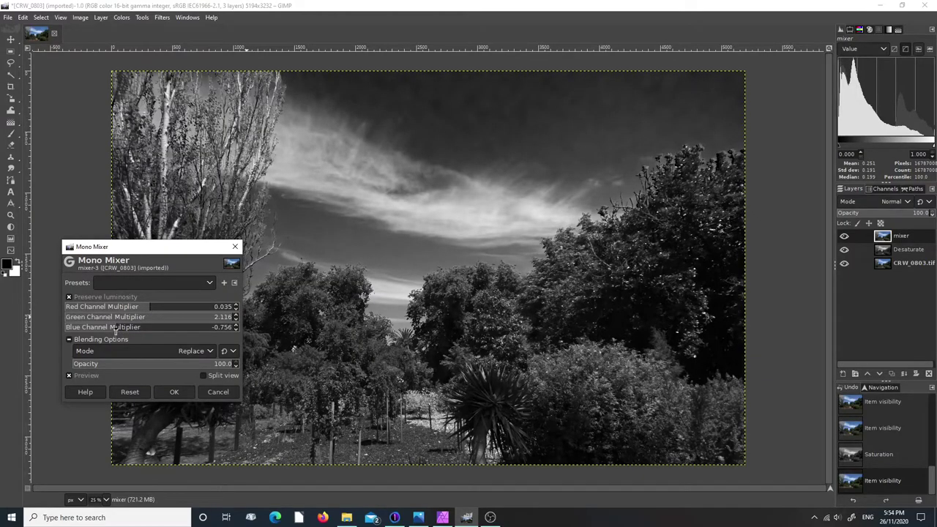
drag(118, 329, 176, 313)
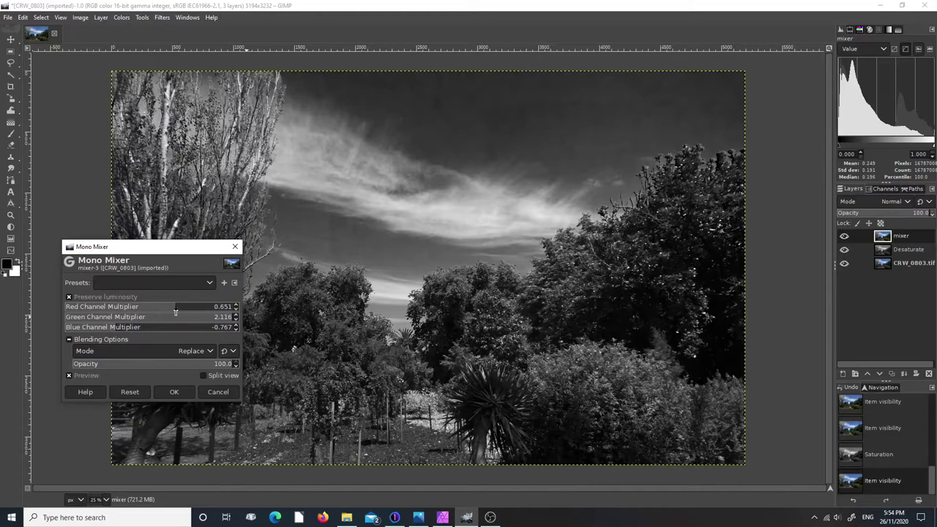
click(114, 331)
drag(113, 331, 111, 332)
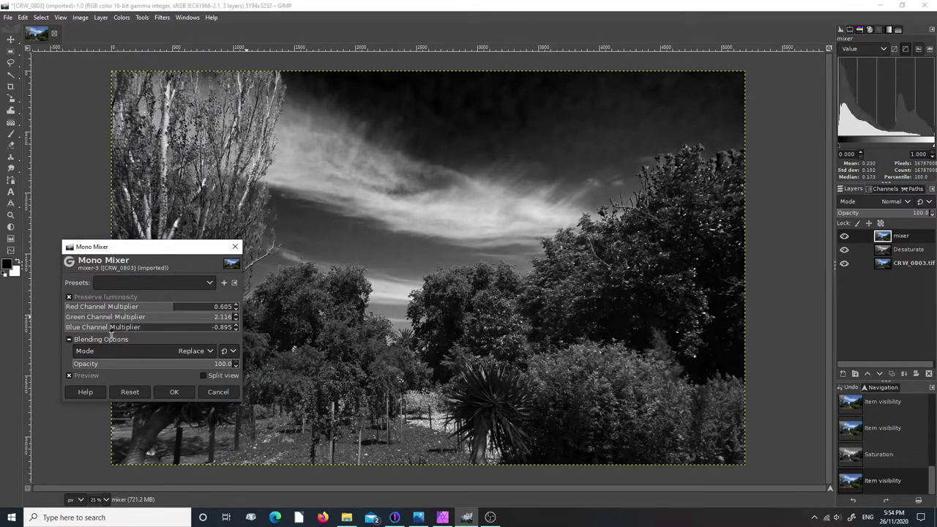
drag(178, 309, 174, 312)
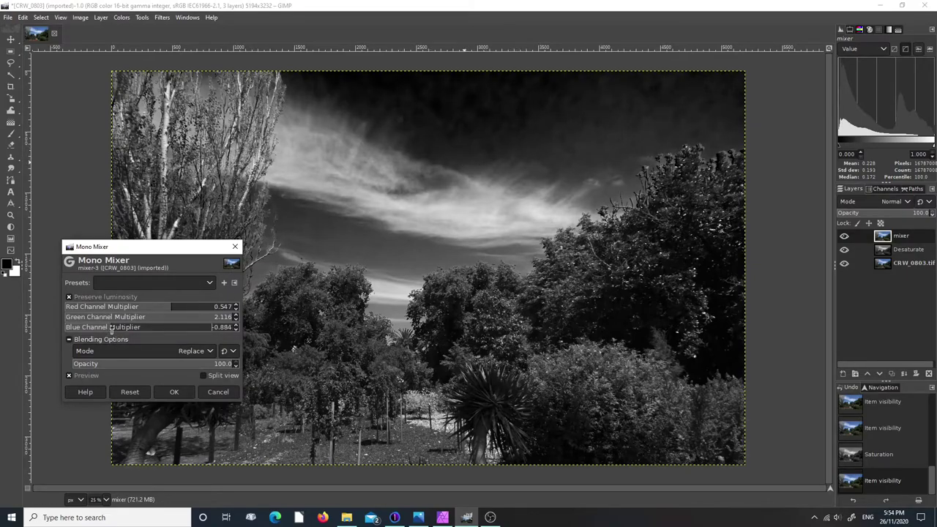
Step: Try the Mono Mixer's green channel multiplier at 3.500 and settle it at 2.477
key(Return)
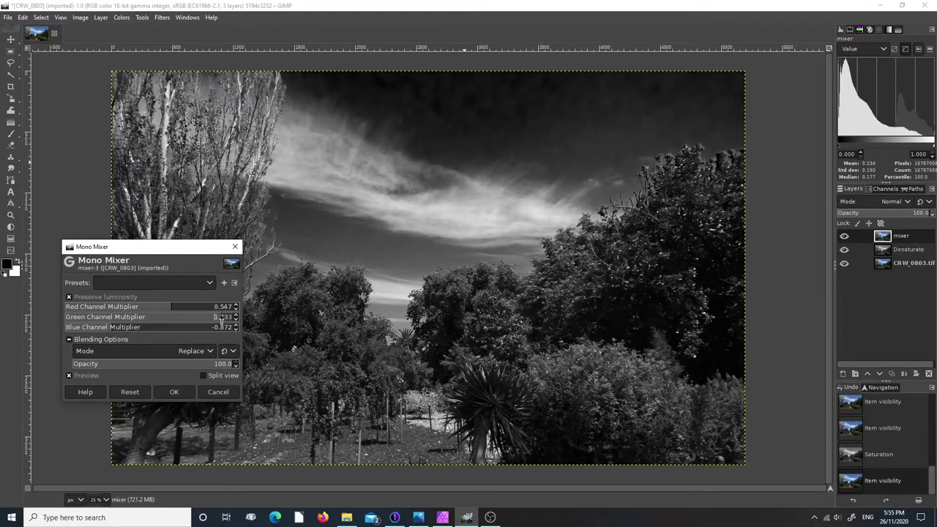
text(3.5)
key(Return)
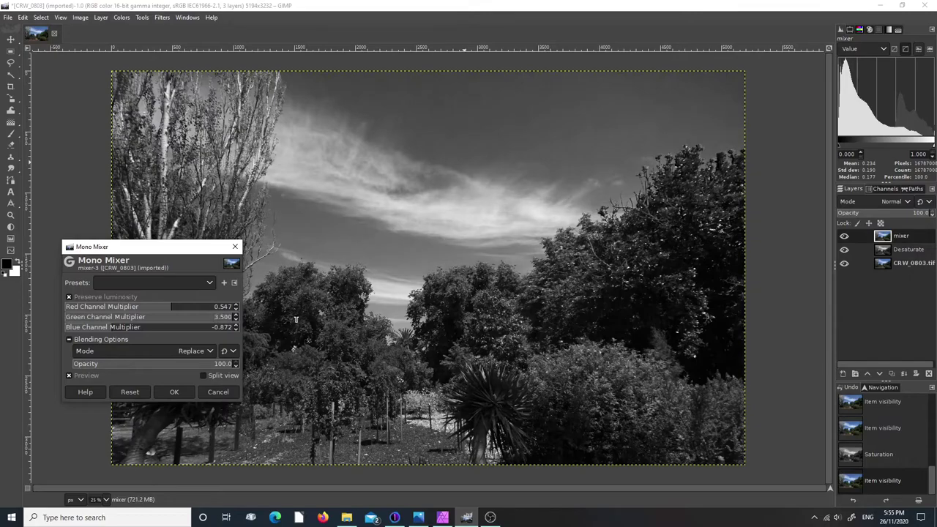
drag(296, 319, 250, 327)
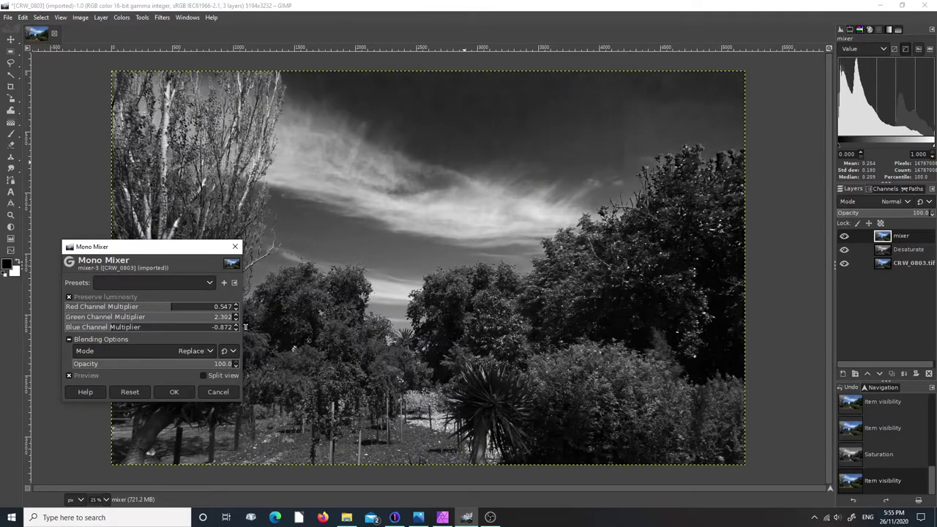
drag(247, 326, 253, 325)
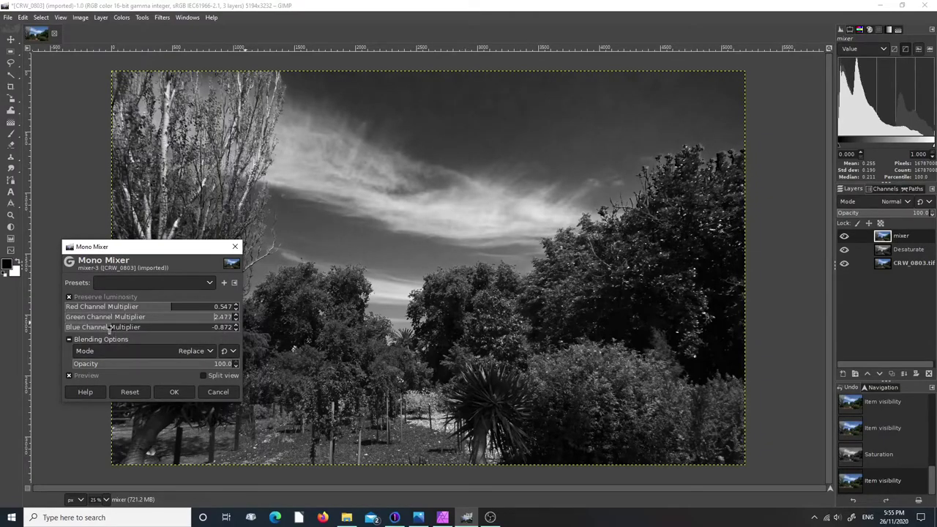
Step: Lower the Mono Mixer's blue channel multiplier to about -1 and apply the conversion to the mixer layer
click(108, 329)
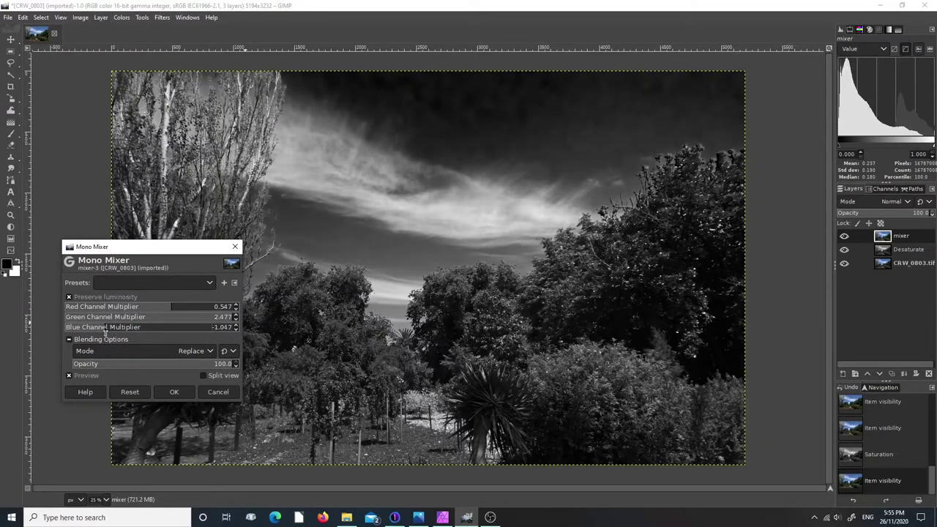
drag(105, 330, 106, 330)
click(107, 330)
click(174, 392)
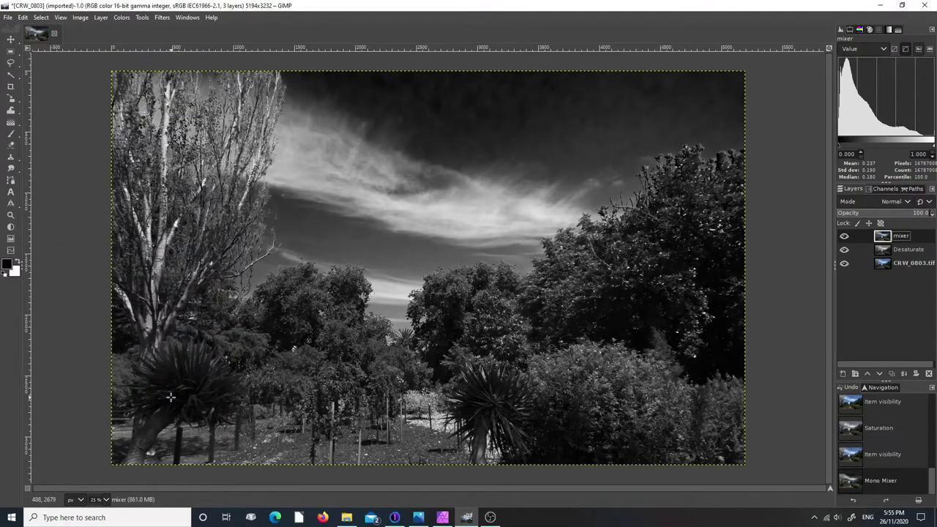
Step: Hide and show the mixer layer twice to compare its conversion with the Desaturate layer
click(845, 237)
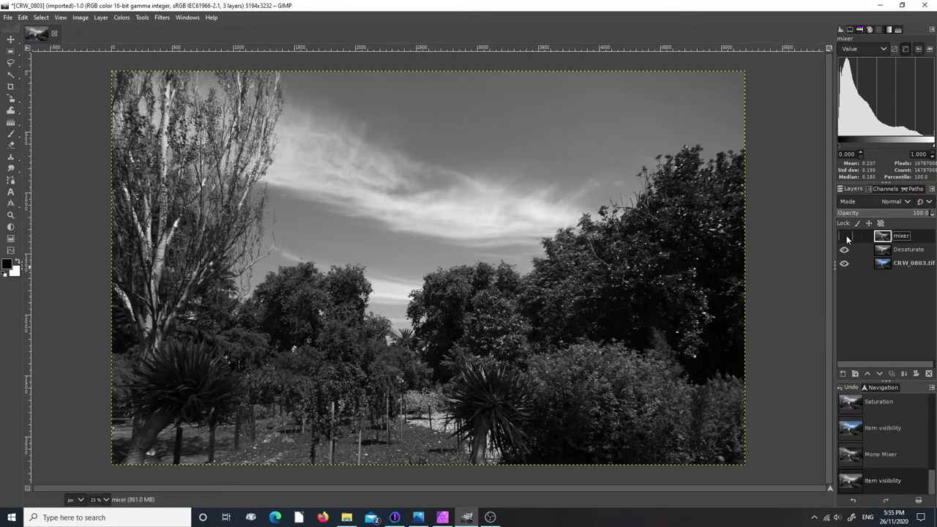
click(845, 237)
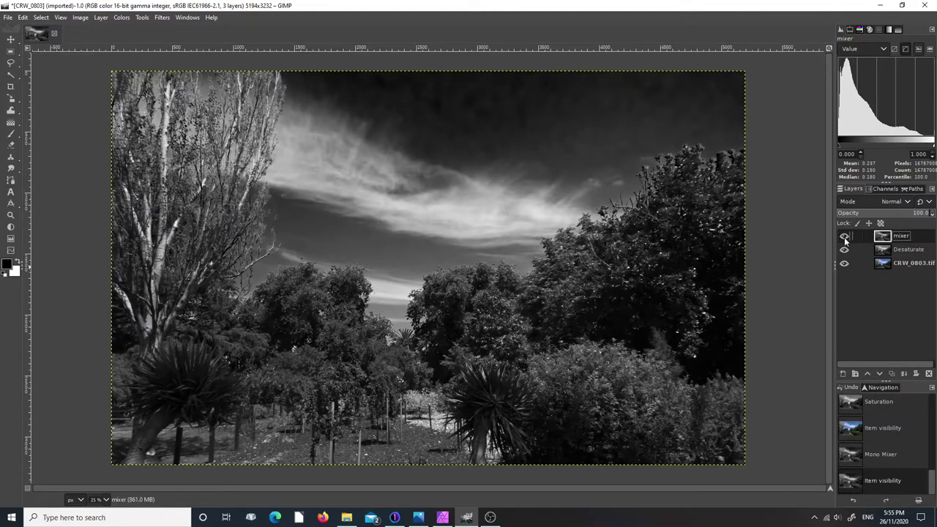
click(845, 236)
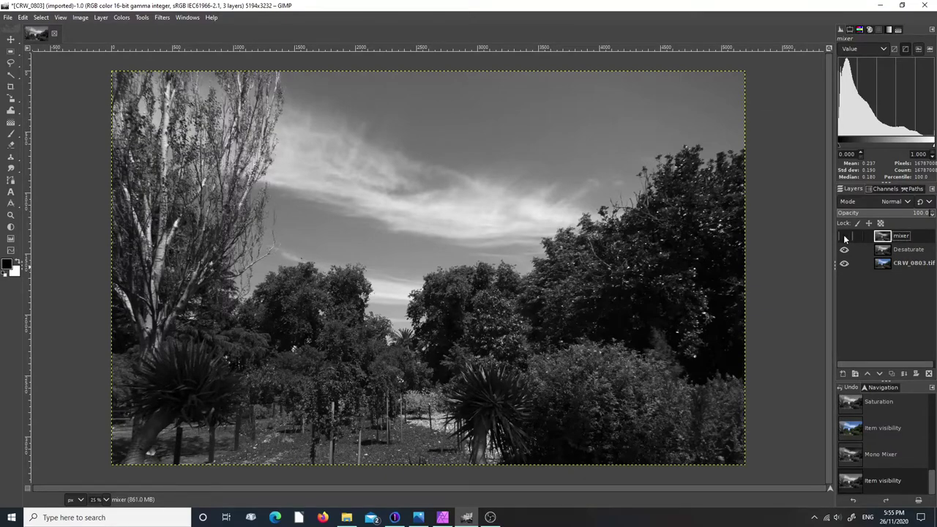
click(845, 236)
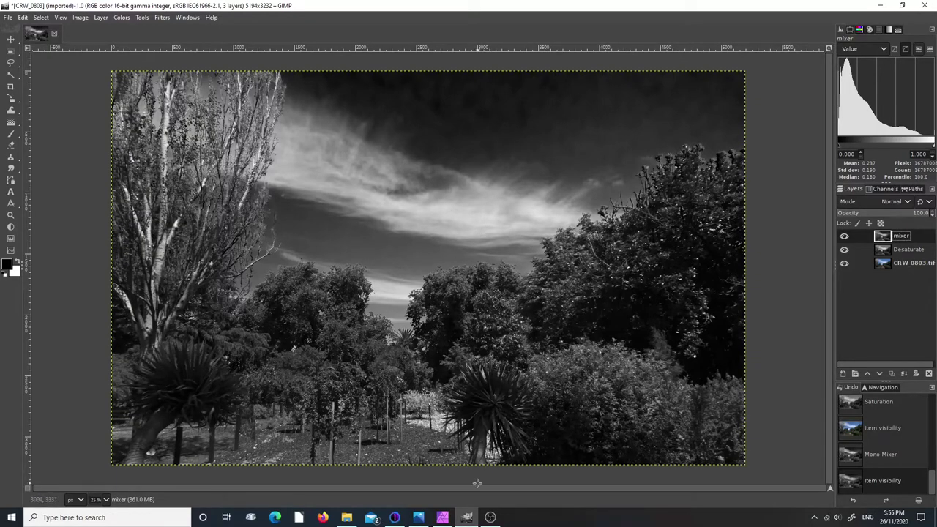
Step: Switch to Affinity Photo and then Capture One to compare the conversions of CRW_0803, and display Capture One's Black & White colour sensitivity settings
click(442, 518)
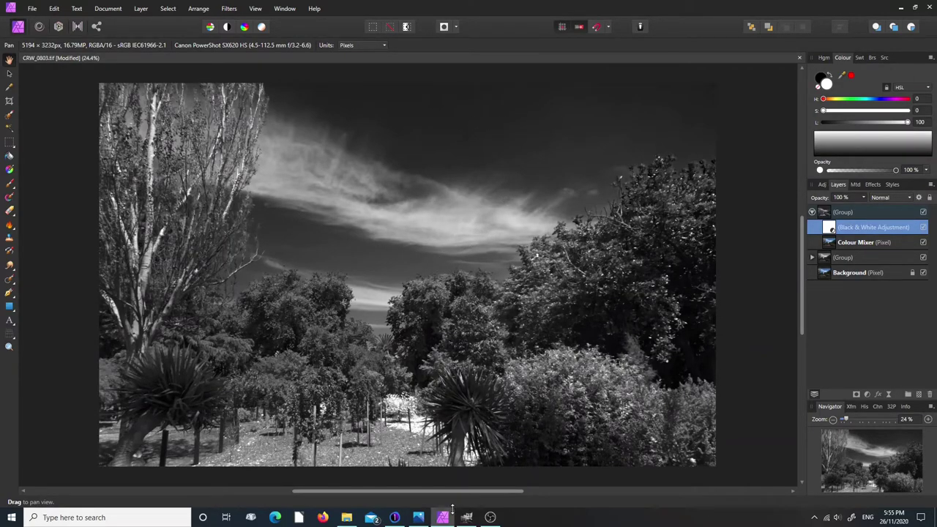
click(395, 517)
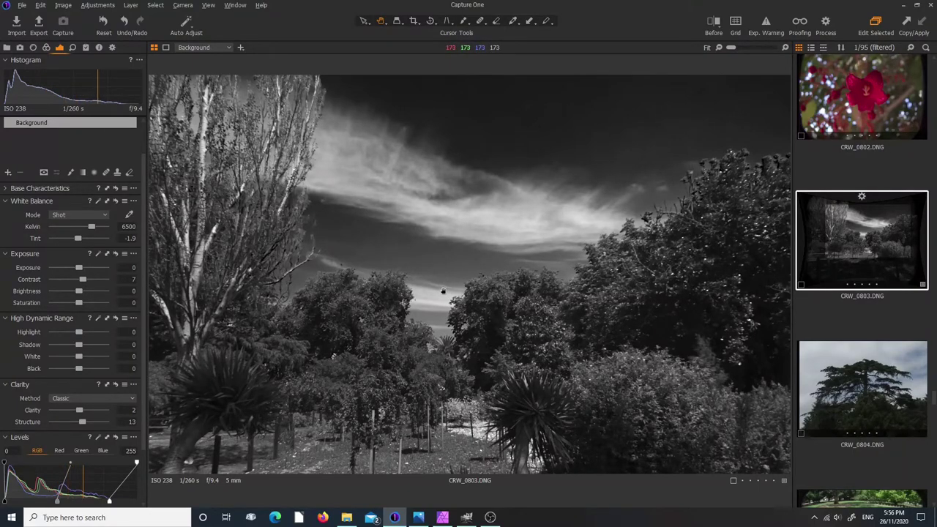
click(46, 47)
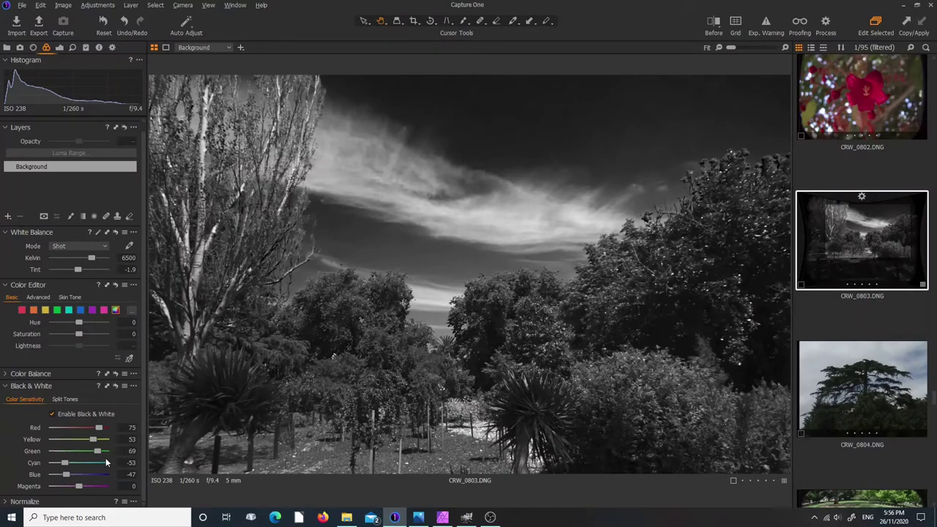
Step: Compare Affinity Photo's desaturated version with Capture One's conversion by hiding the Colour Mixer group, switching between both apps, and showing the group again
click(442, 518)
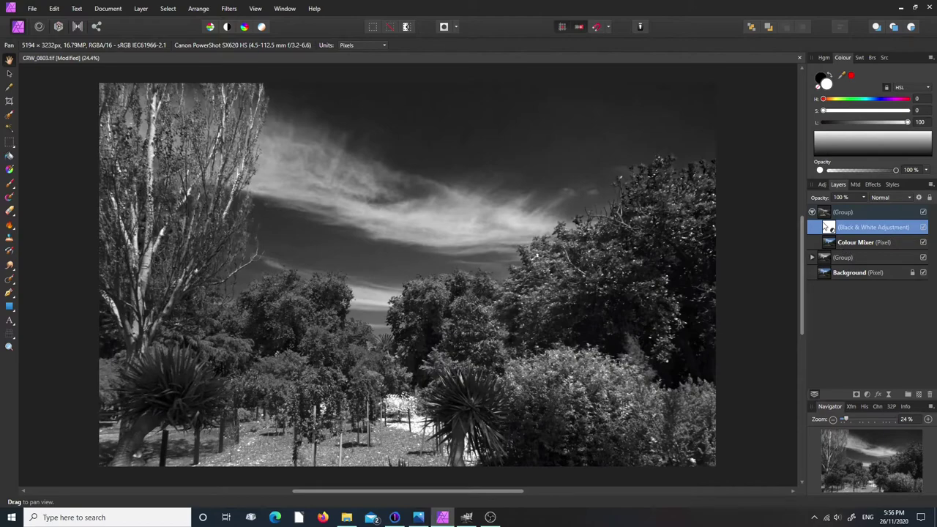
click(923, 212)
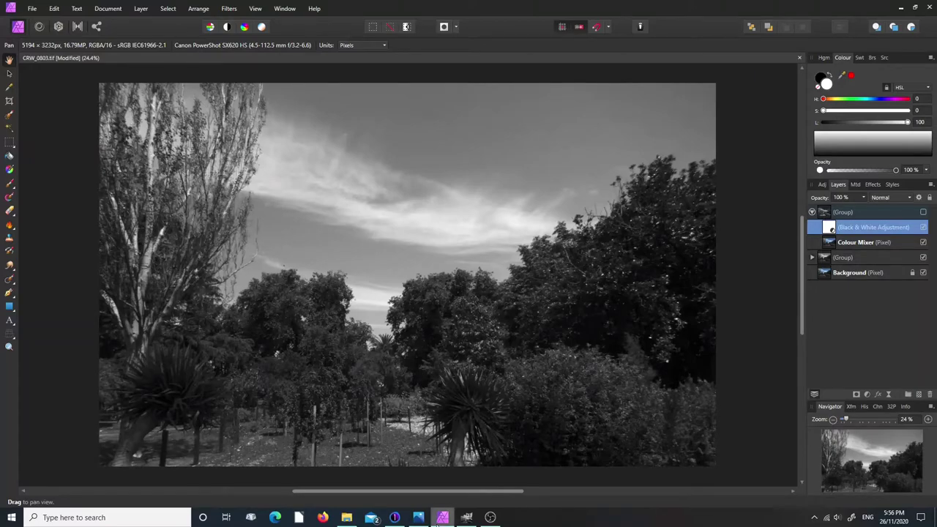
click(395, 517)
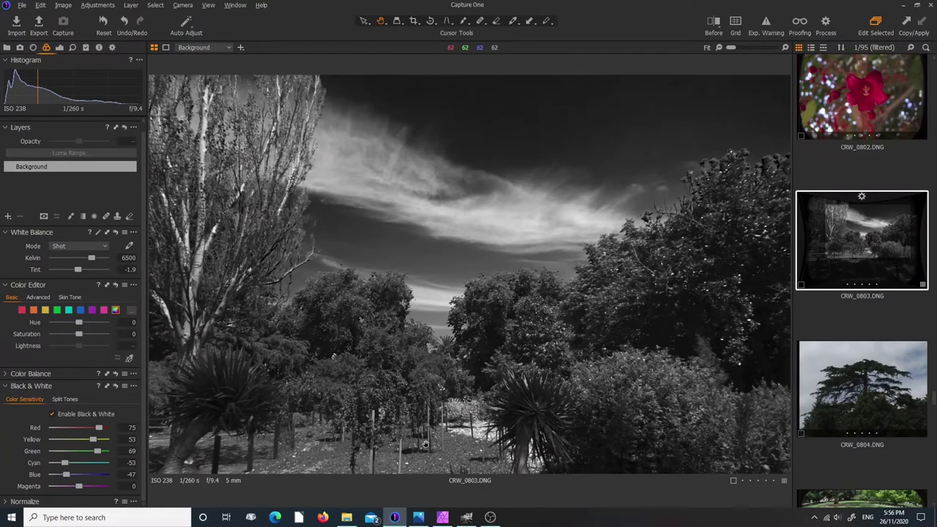
click(443, 518)
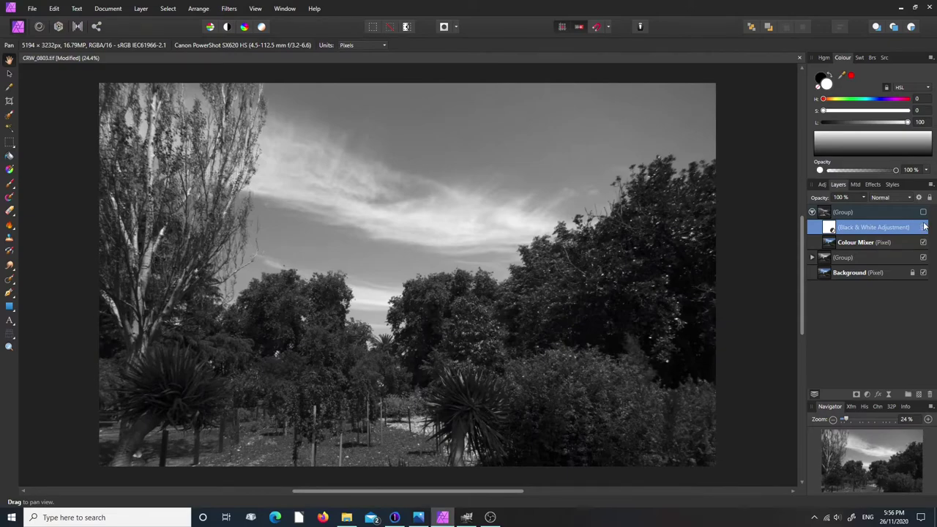
click(923, 212)
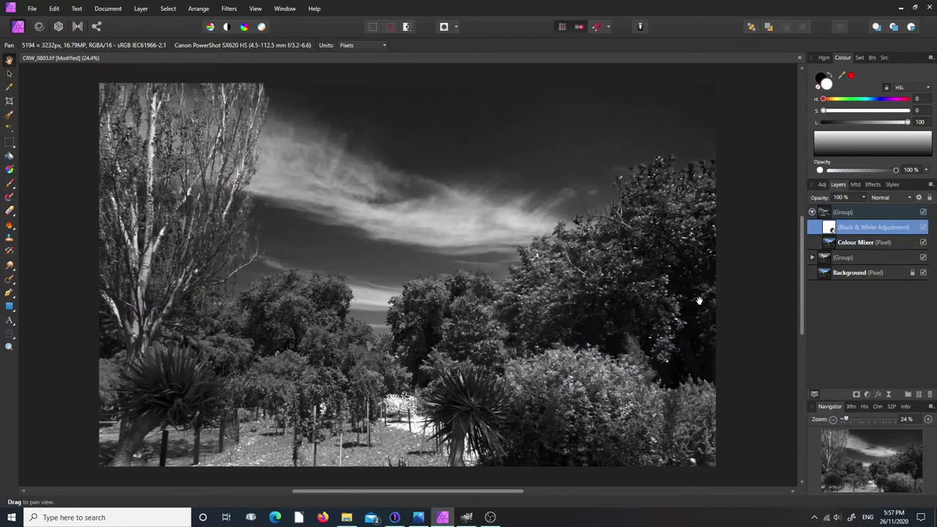
Step: Toggle the Colour Mixer group off and on twice to compare it with the desaturated group beneath
click(923, 212)
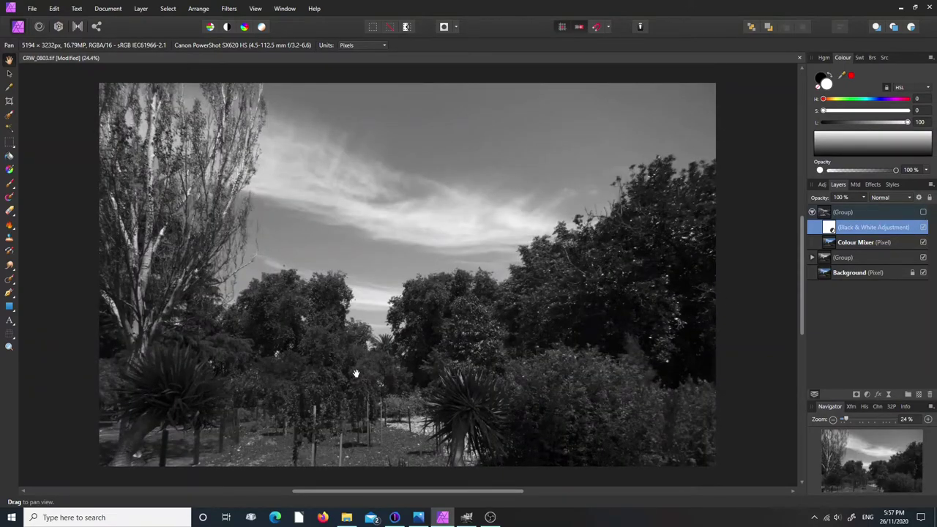
click(923, 212)
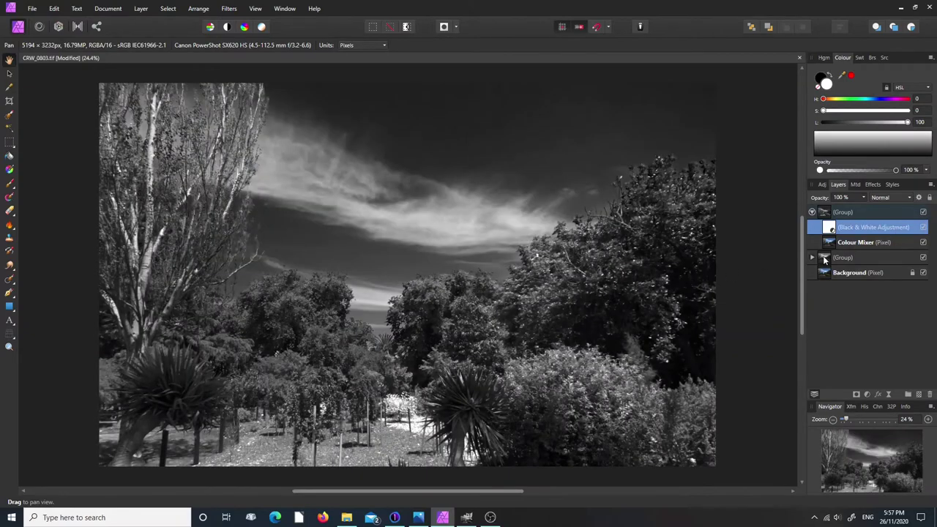
click(924, 212)
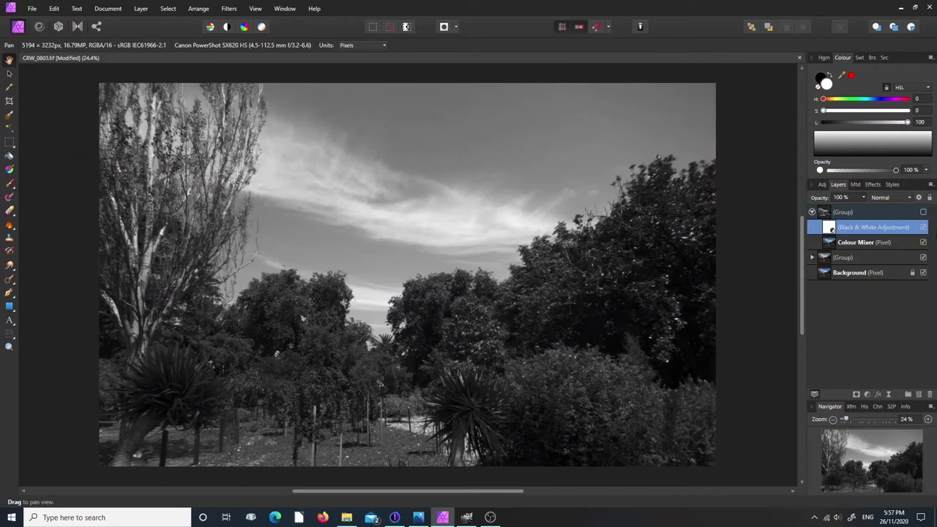
click(923, 212)
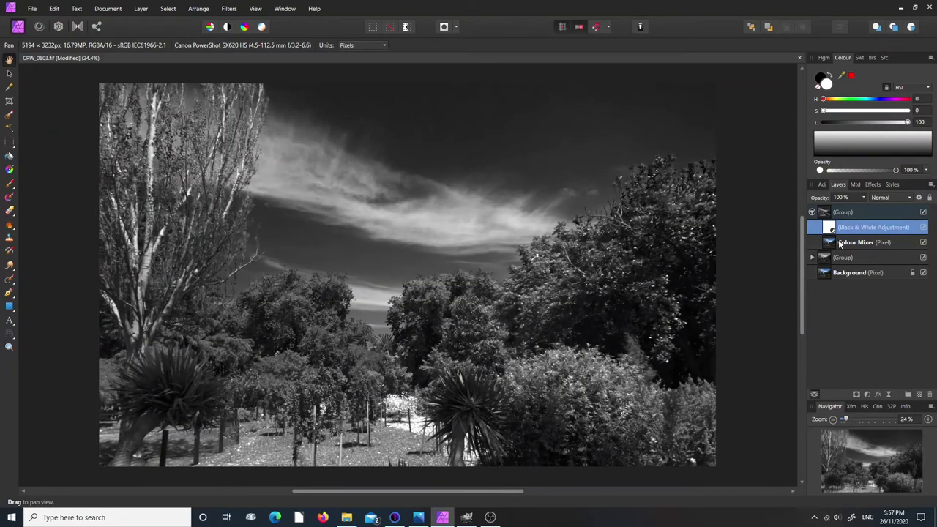